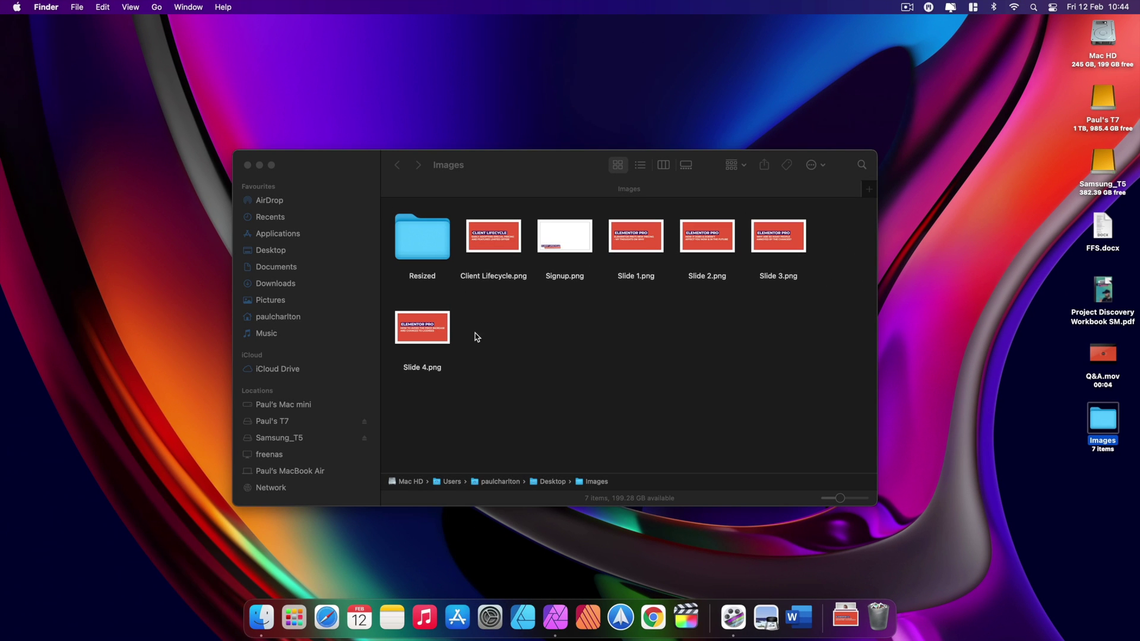
- Switch to Affinity Photo and start a new batch job
click(555, 618)
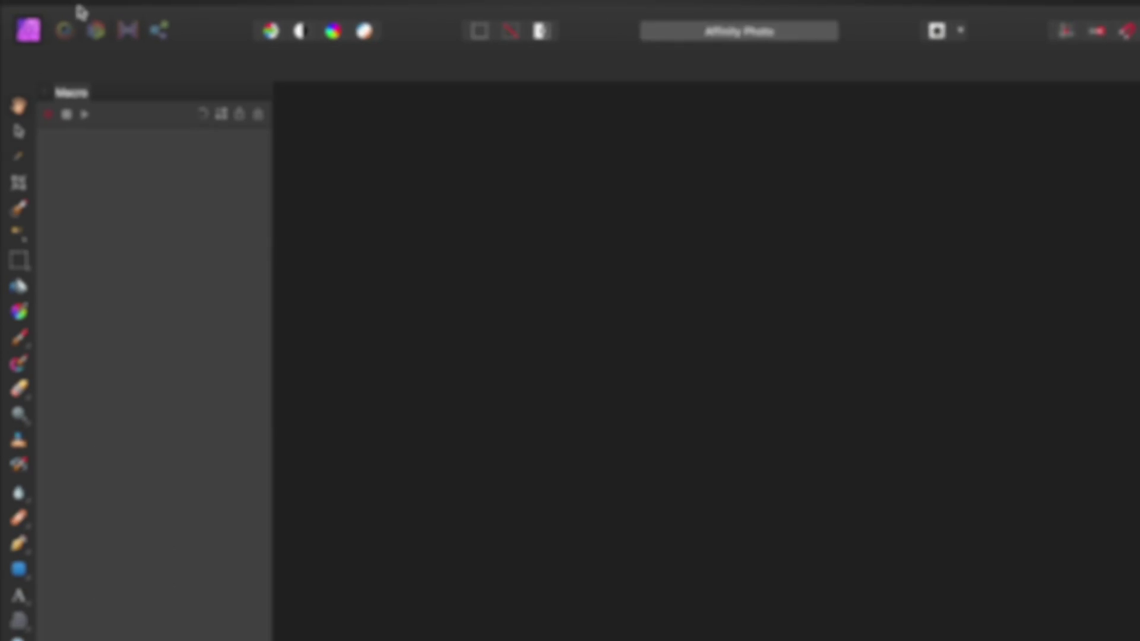
click(182, 20)
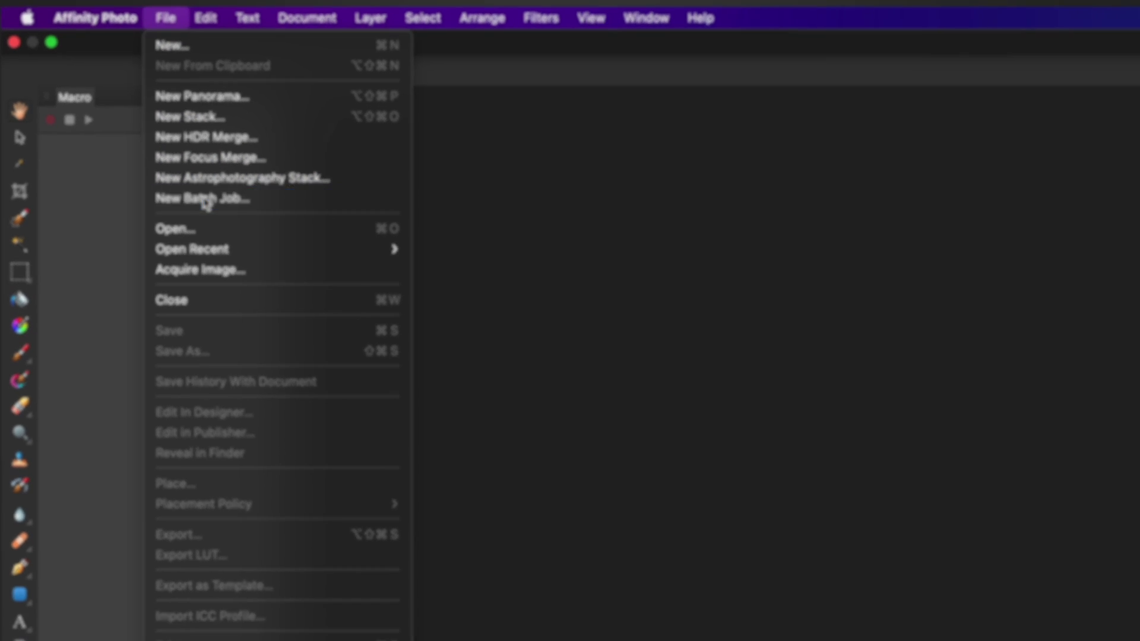
click(205, 199)
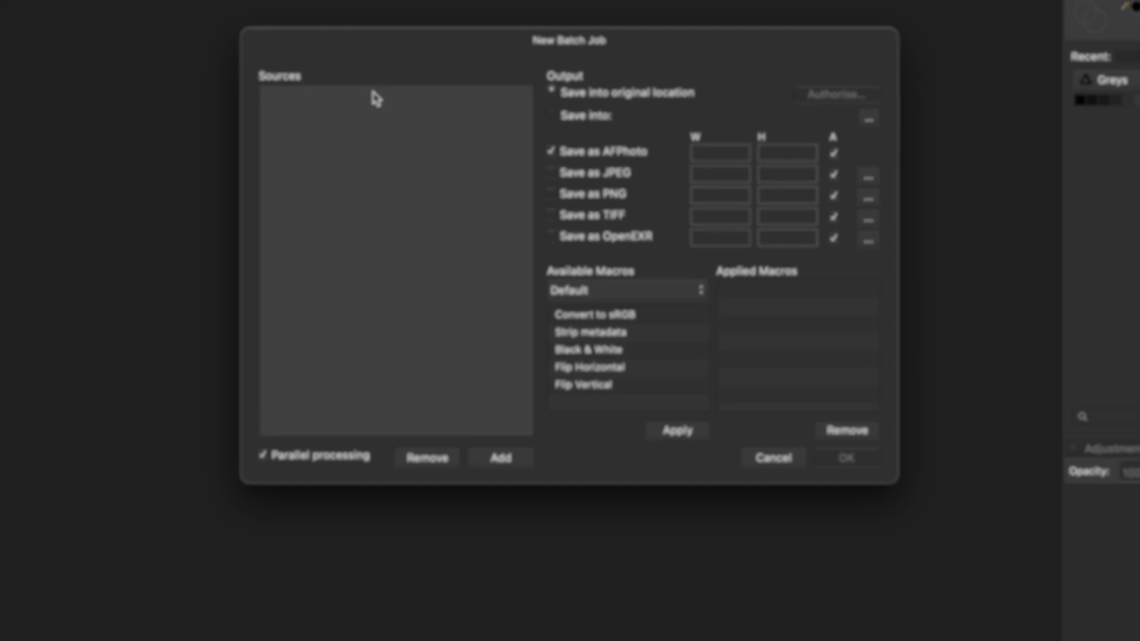
drag(425, 38, 421, 86)
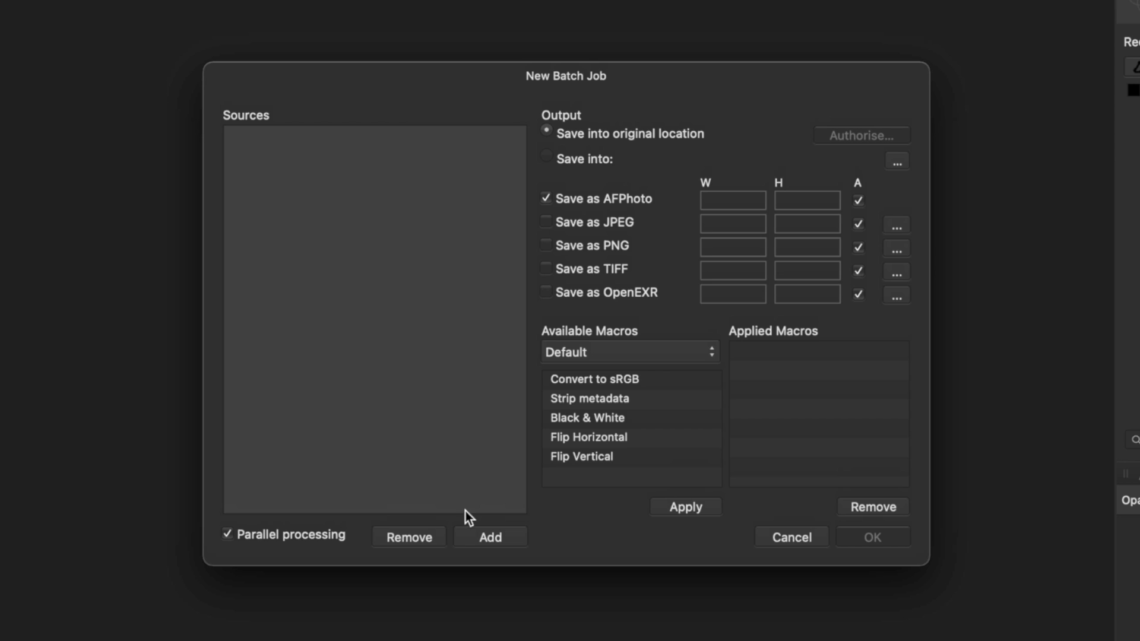
- Add the six PNG images from the Images folder on the Desktop as the batch job's sources
click(491, 538)
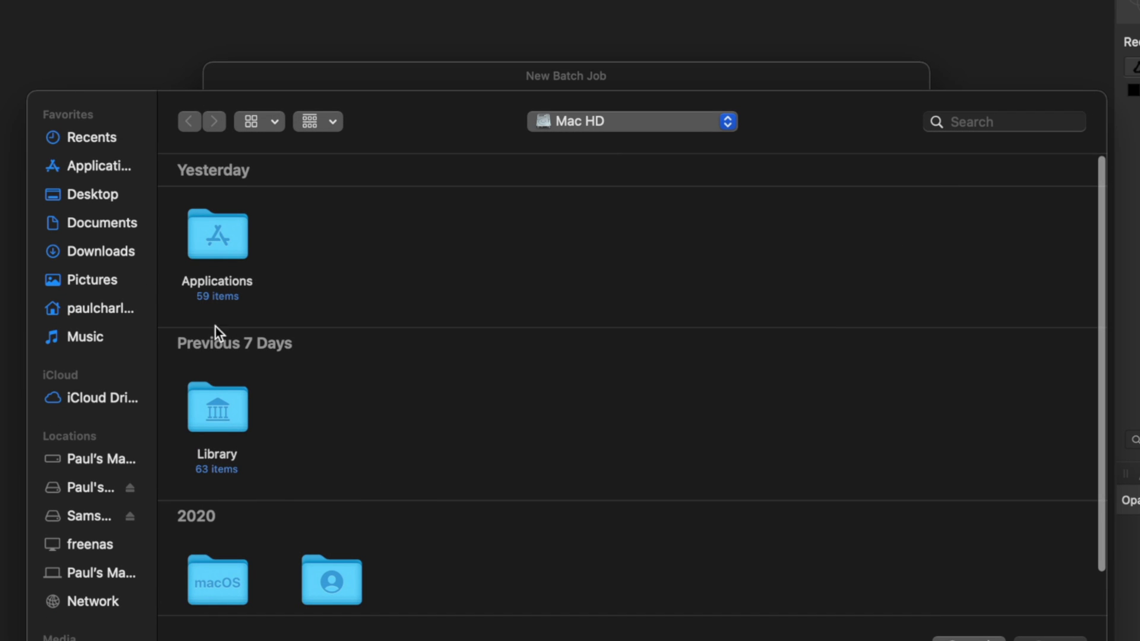
click(91, 195)
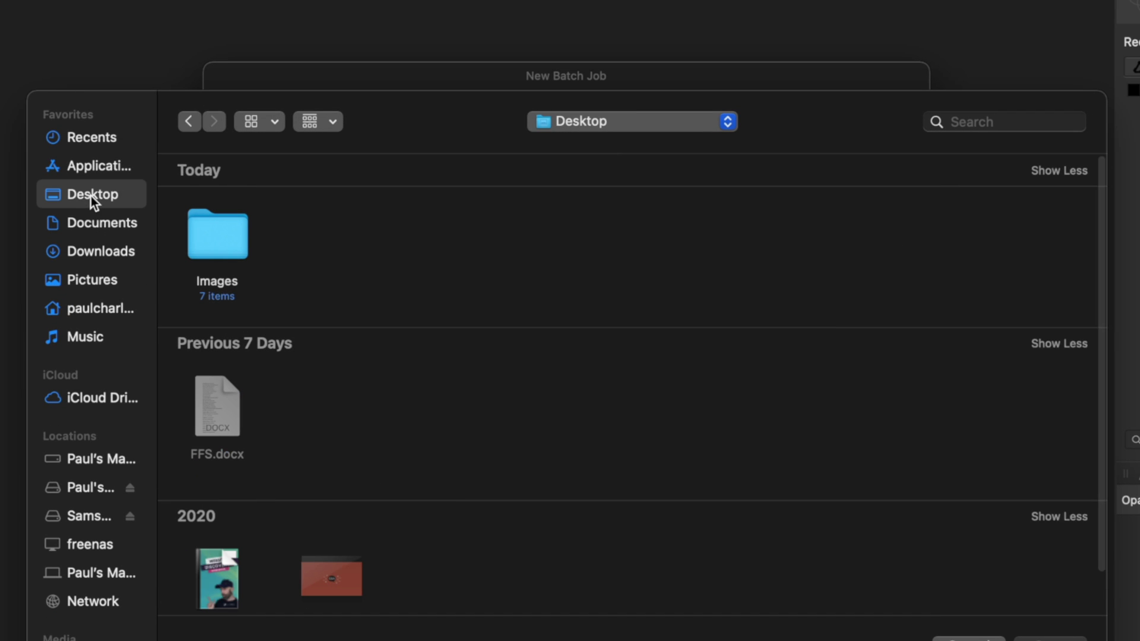
double_click(240, 224)
drag(906, 514, 128, 385)
key(Return)
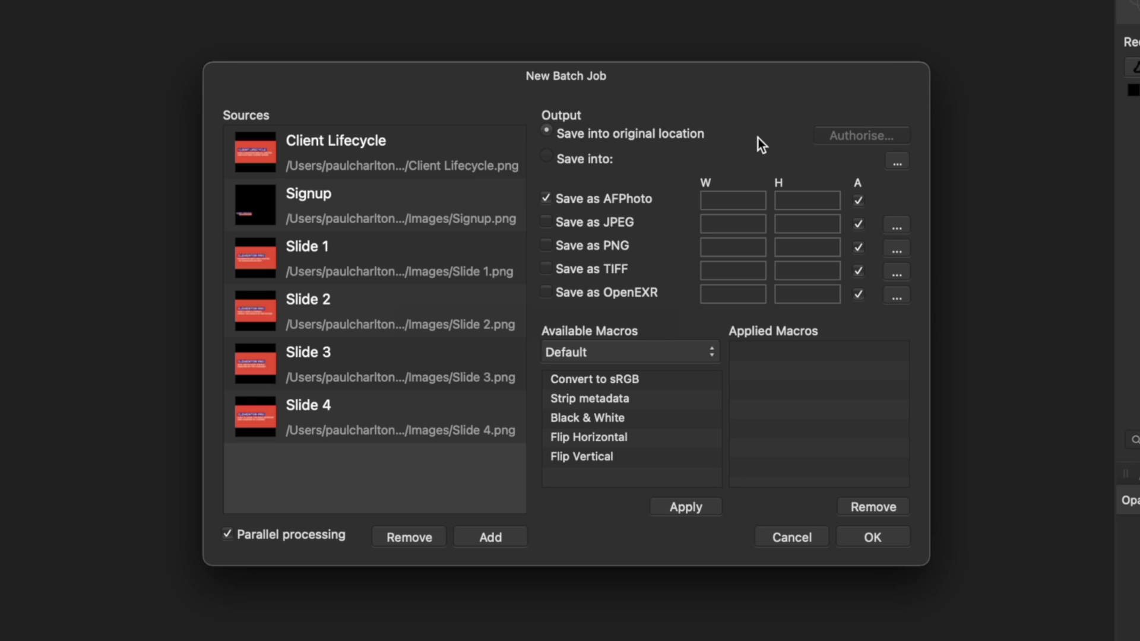
- Set the batch output to save into the Resized folder inside Images
click(547, 158)
click(897, 162)
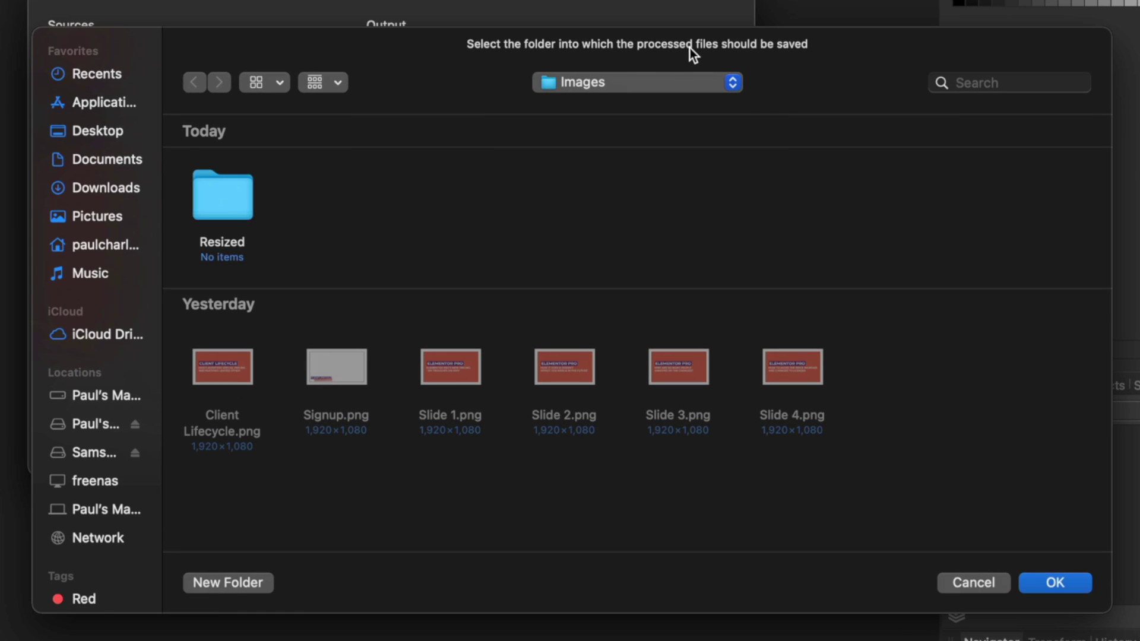
double_click(209, 204)
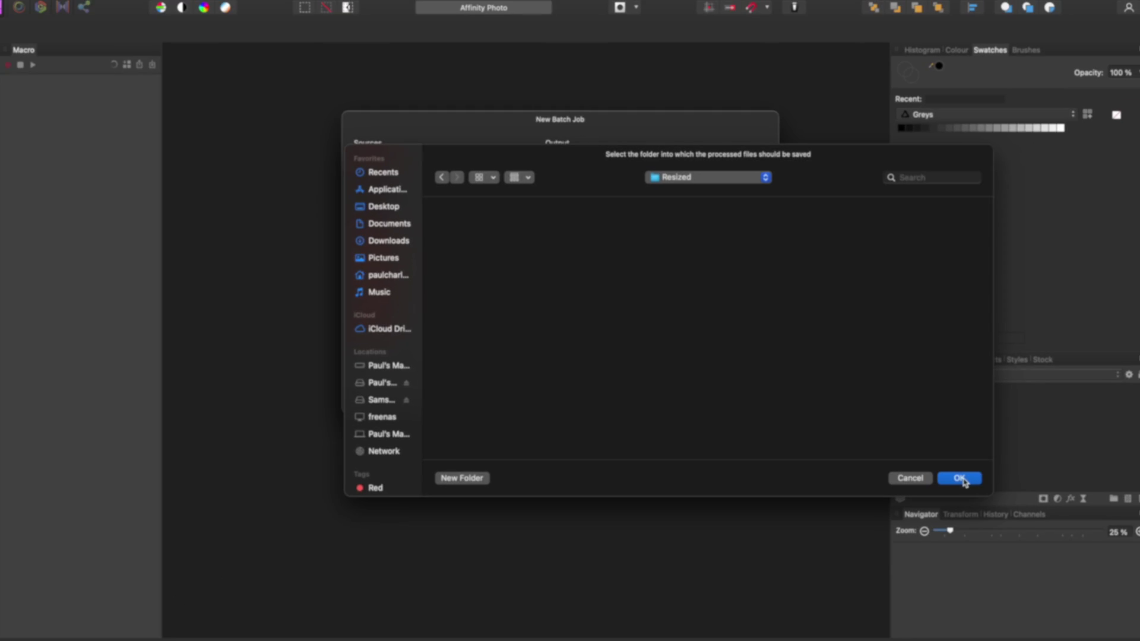
click(960, 479)
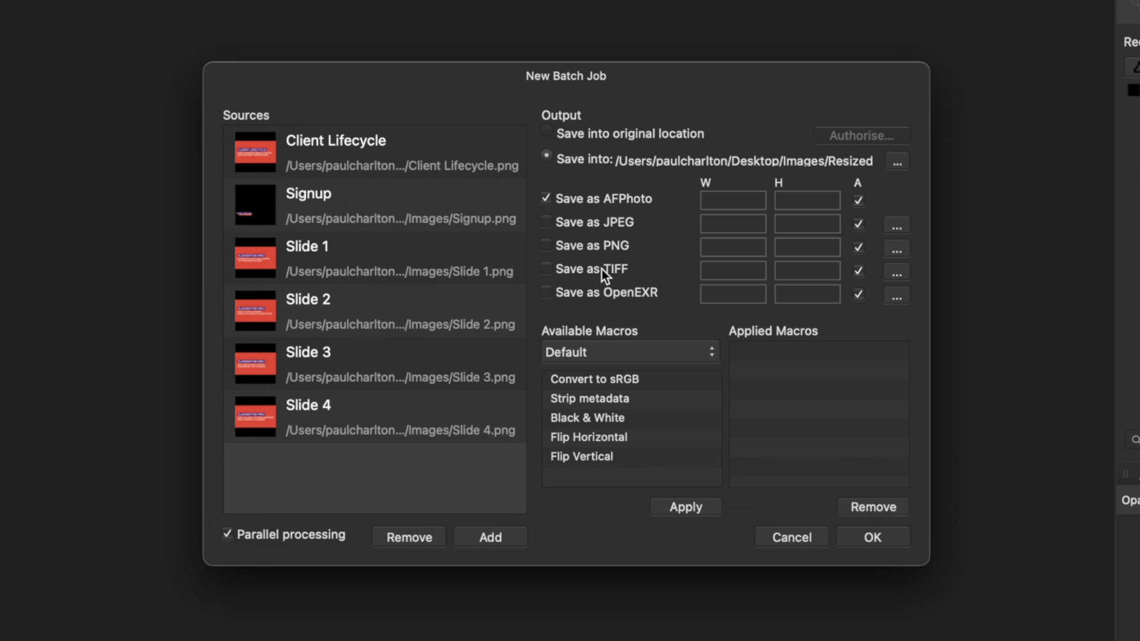
- Replace the AFPhoto output with JPEG at a height of 720 and PNG at a height of 540
click(545, 198)
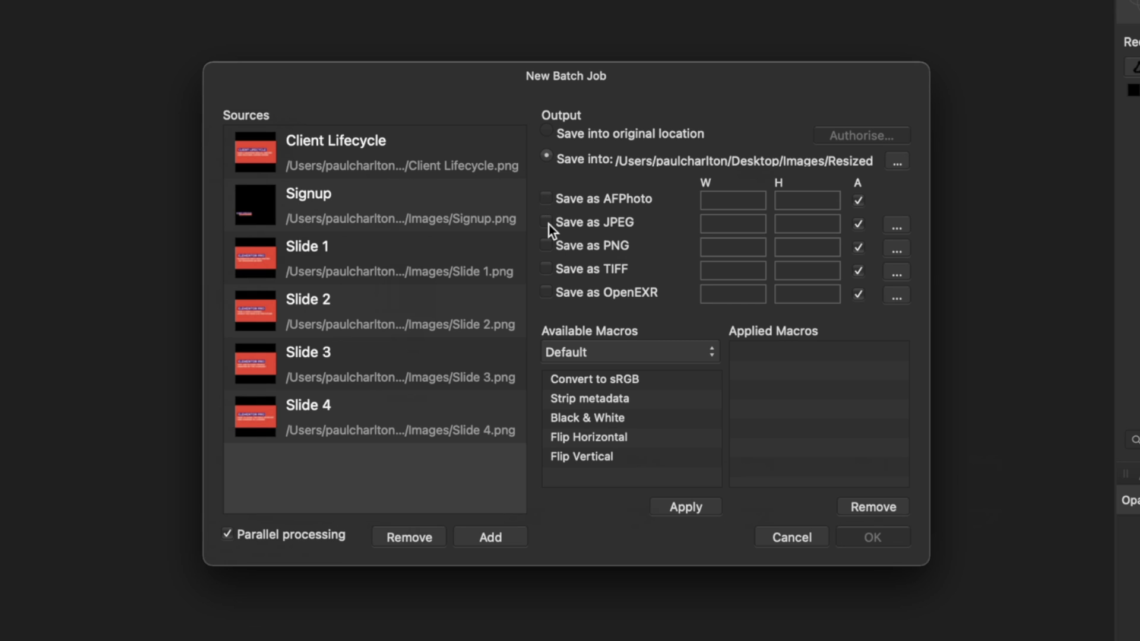
click(547, 223)
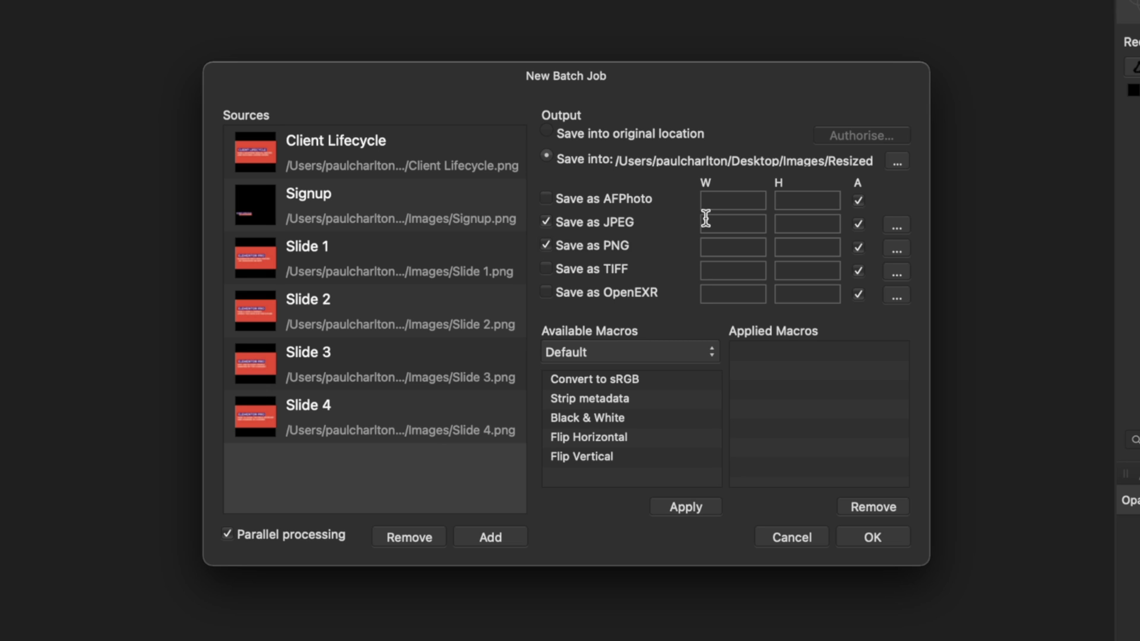
click(793, 224)
text(720)
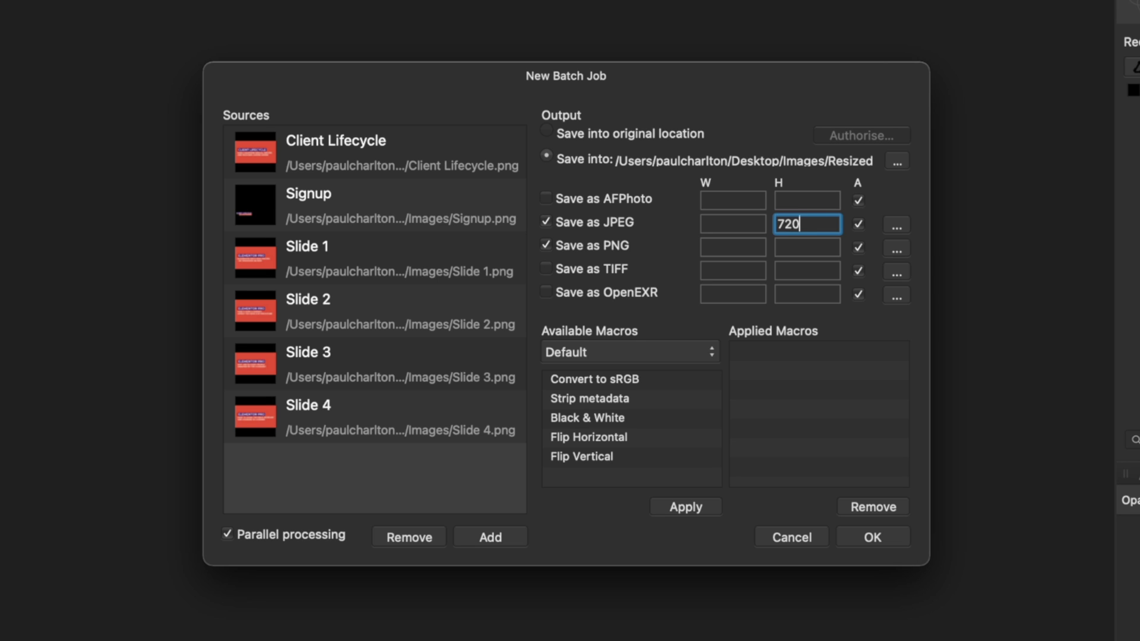
click(796, 247)
text(540)
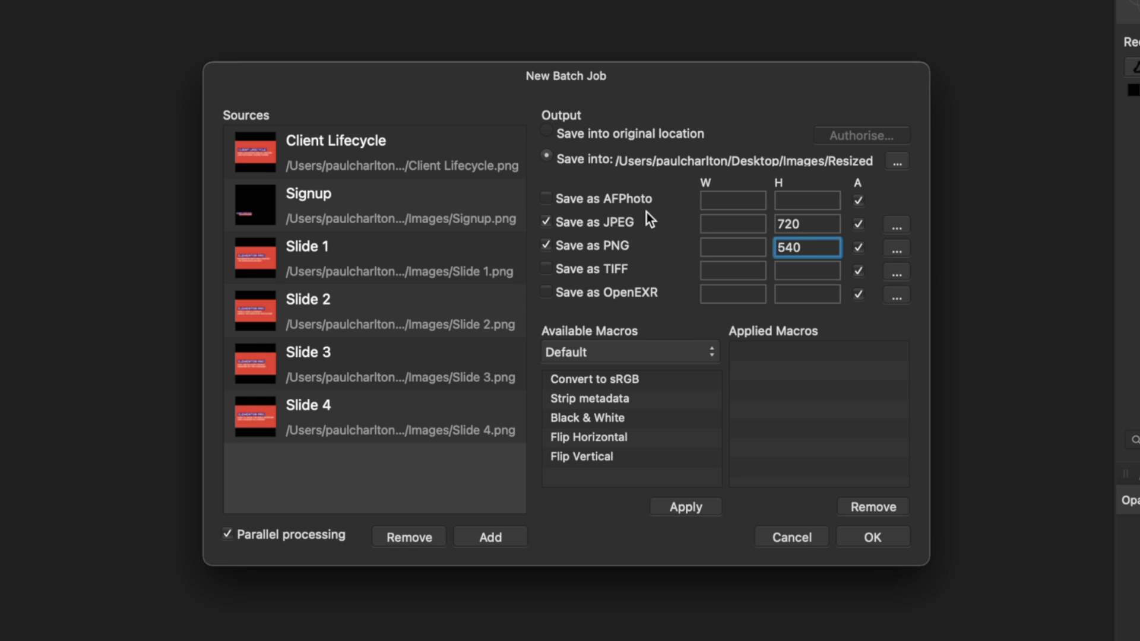
- Review the JPEG export options and turn off Embed metadata for the PNG output
click(896, 230)
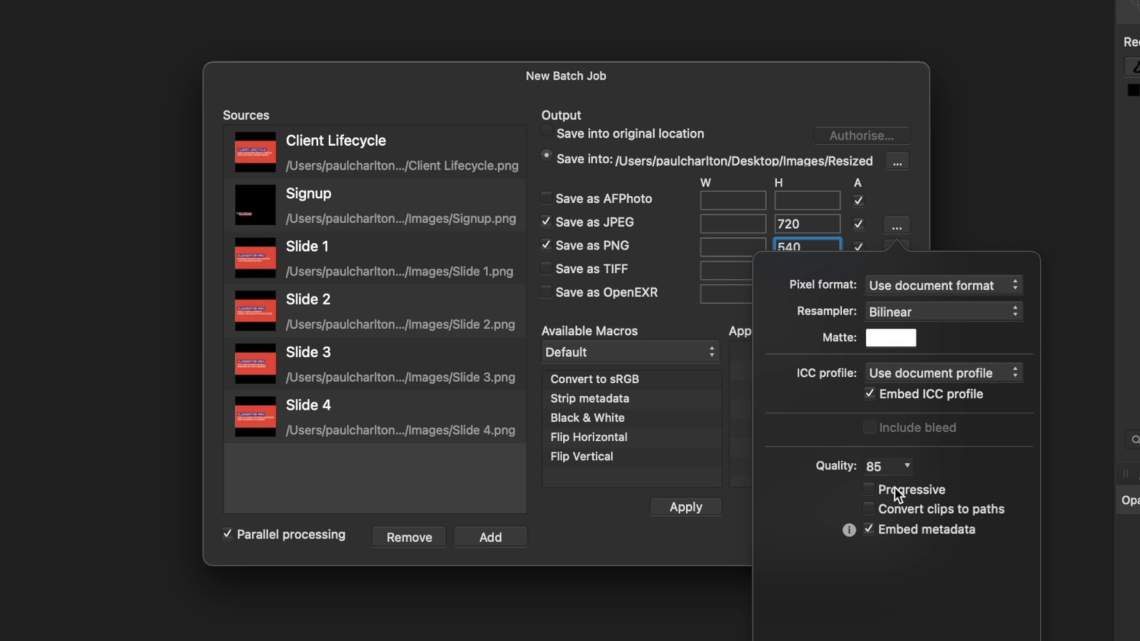
click(903, 196)
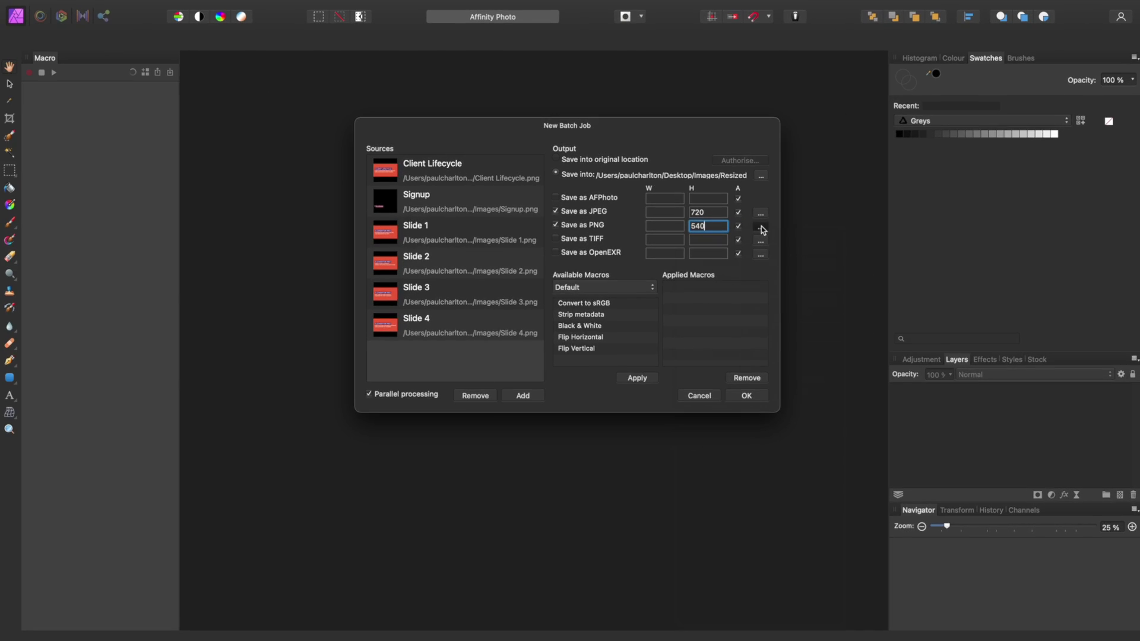
click(761, 227)
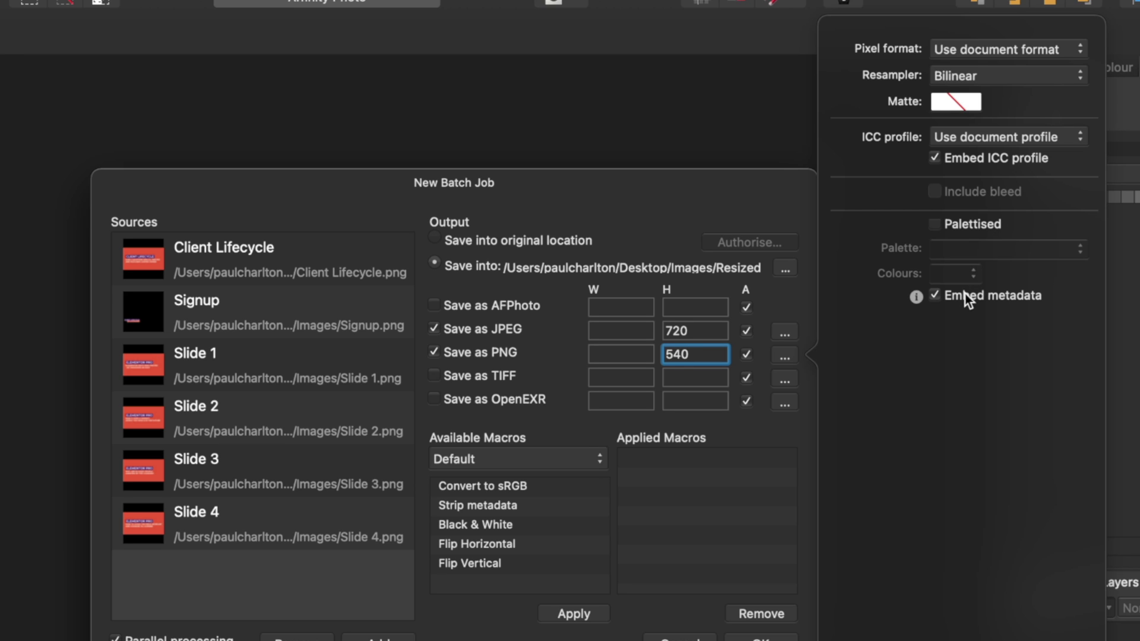
click(934, 297)
click(761, 197)
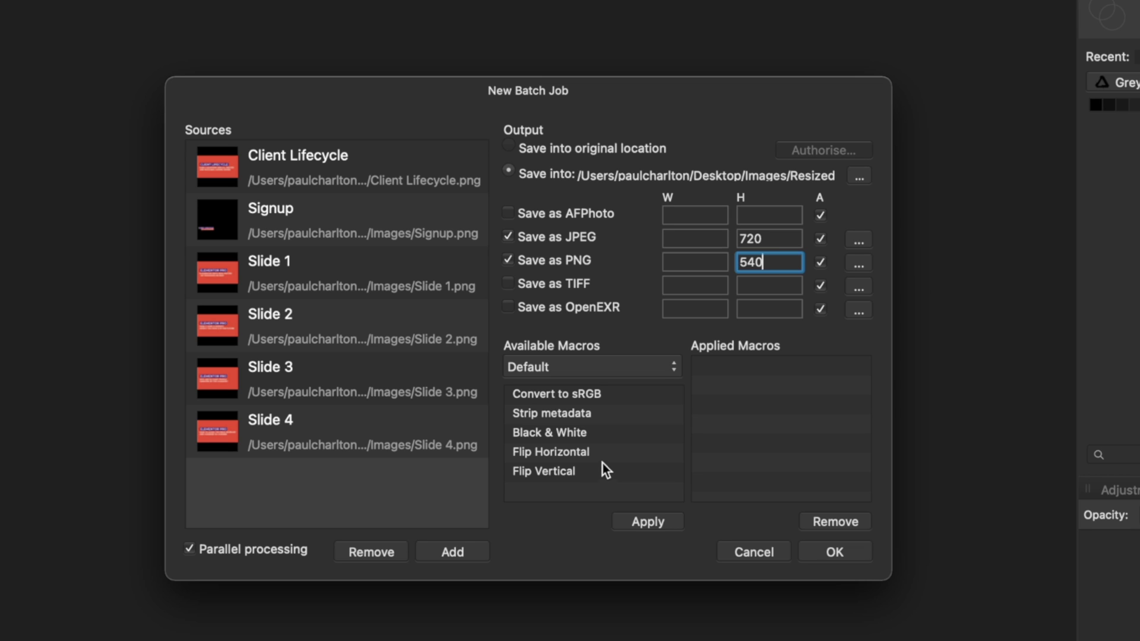
- Try applying the Convert to sRGB and Black & White macros to the batch job, and remove both again
click(592, 395)
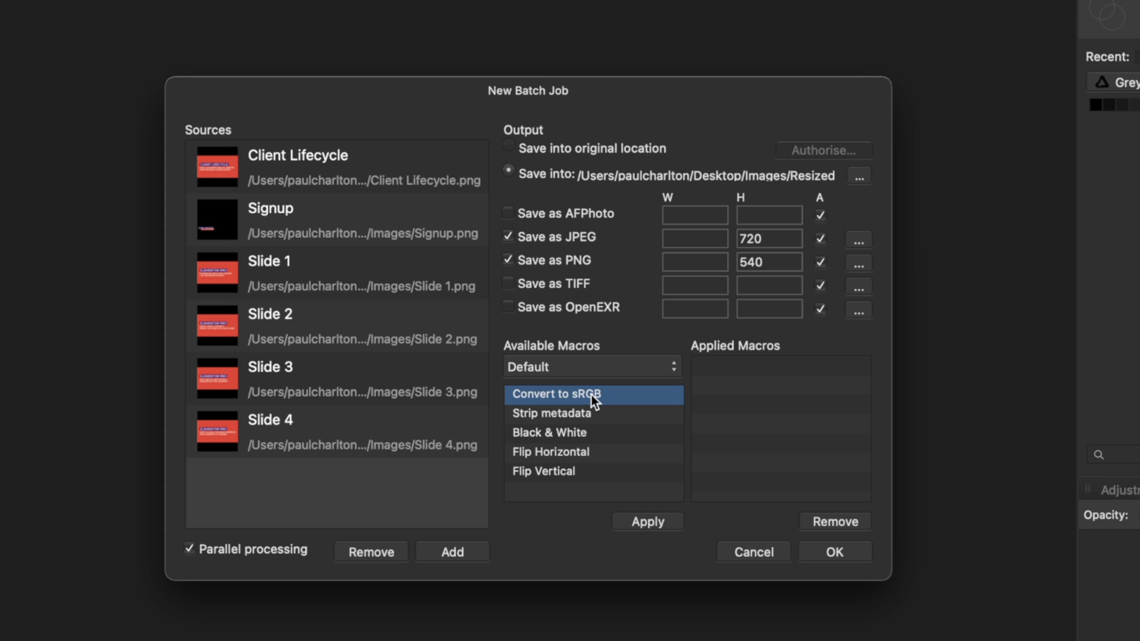
click(665, 521)
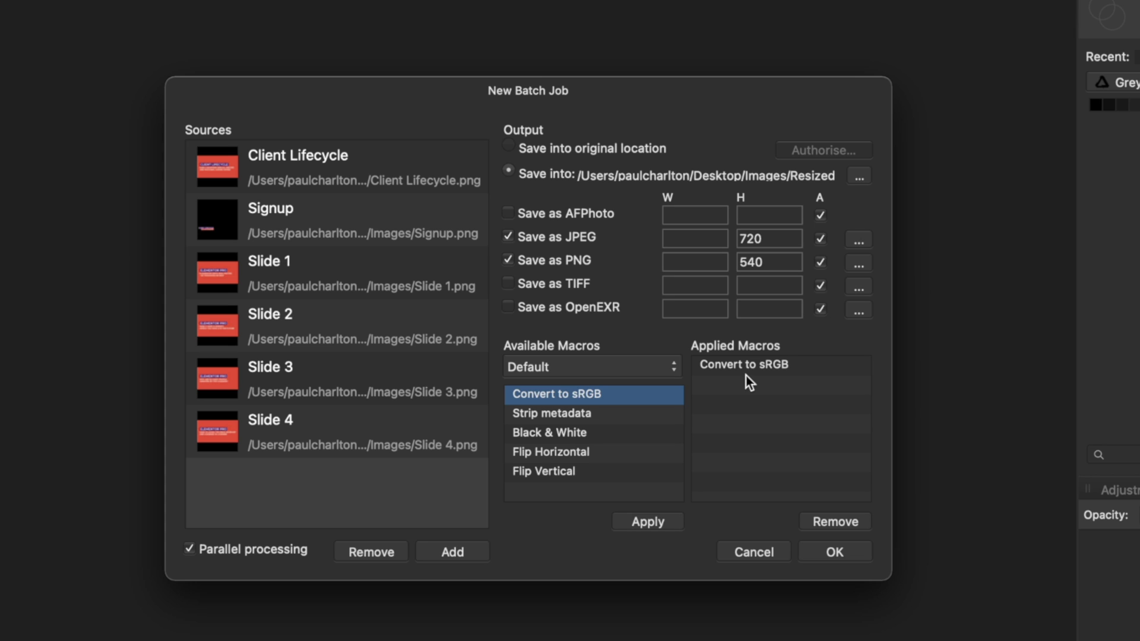
click(588, 435)
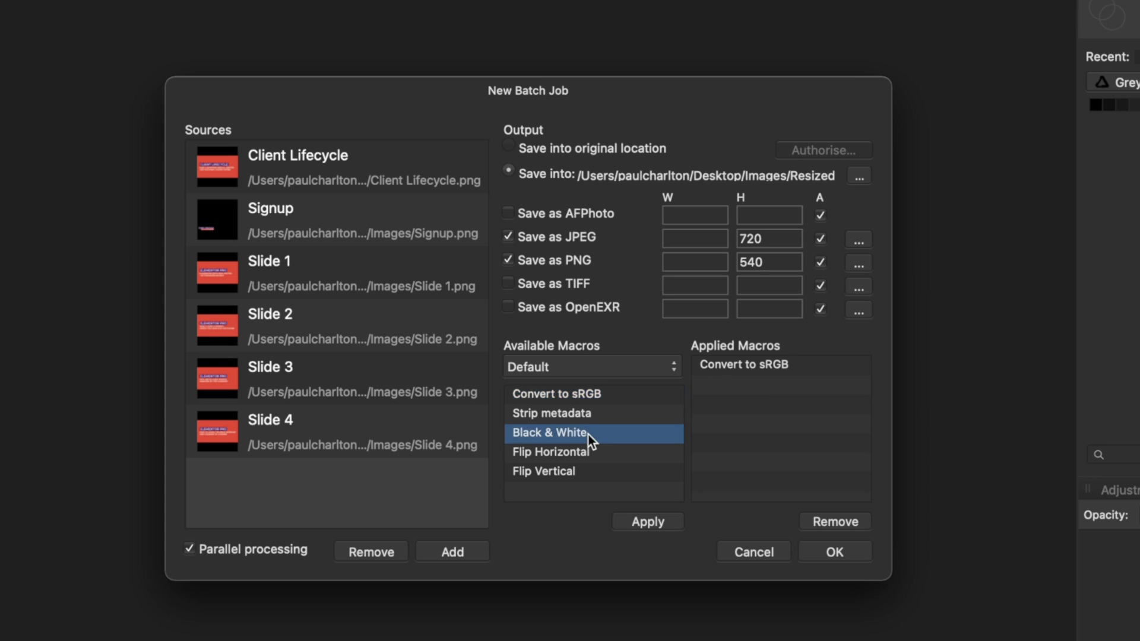
click(648, 520)
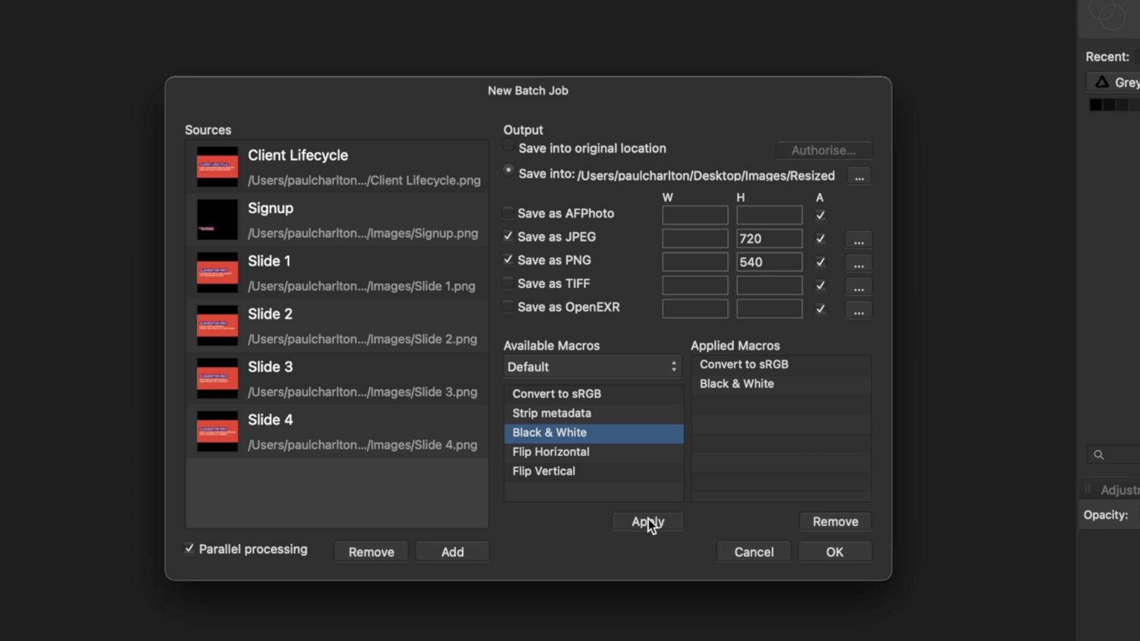
click(828, 365)
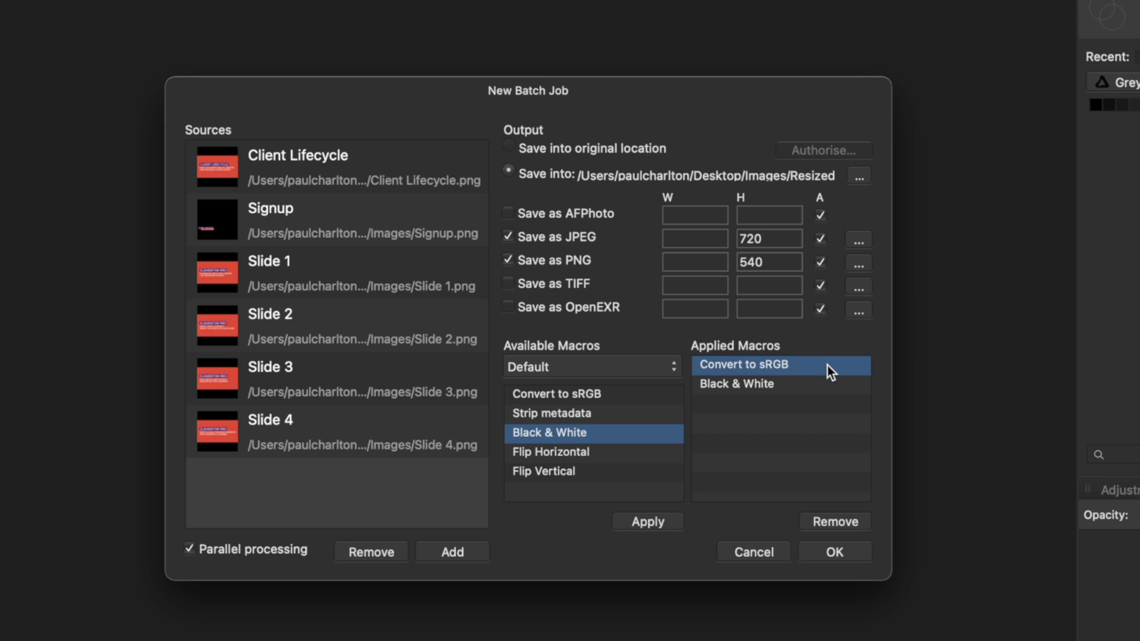
double_click(829, 521)
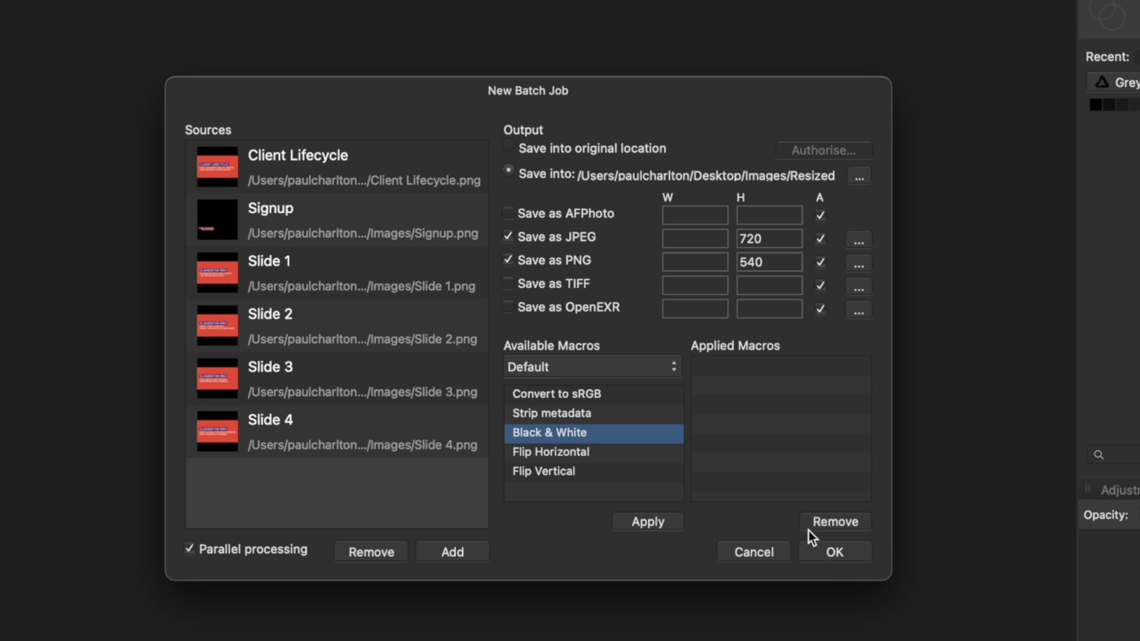
- Run the batch job and open the Resized folder in Finder
click(824, 552)
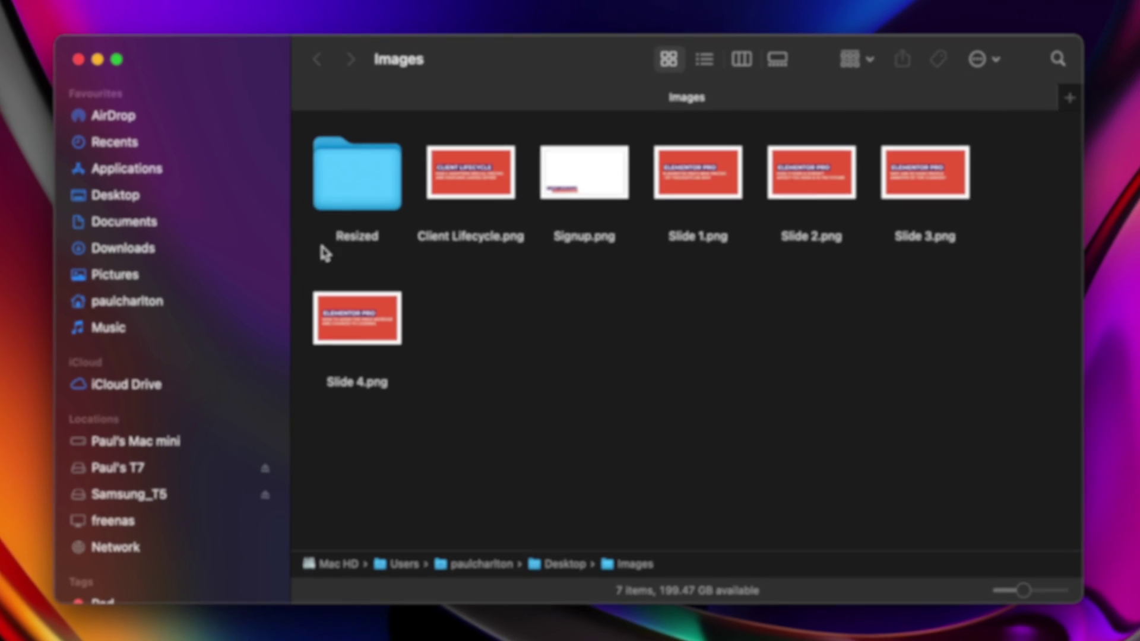
double_click(342, 176)
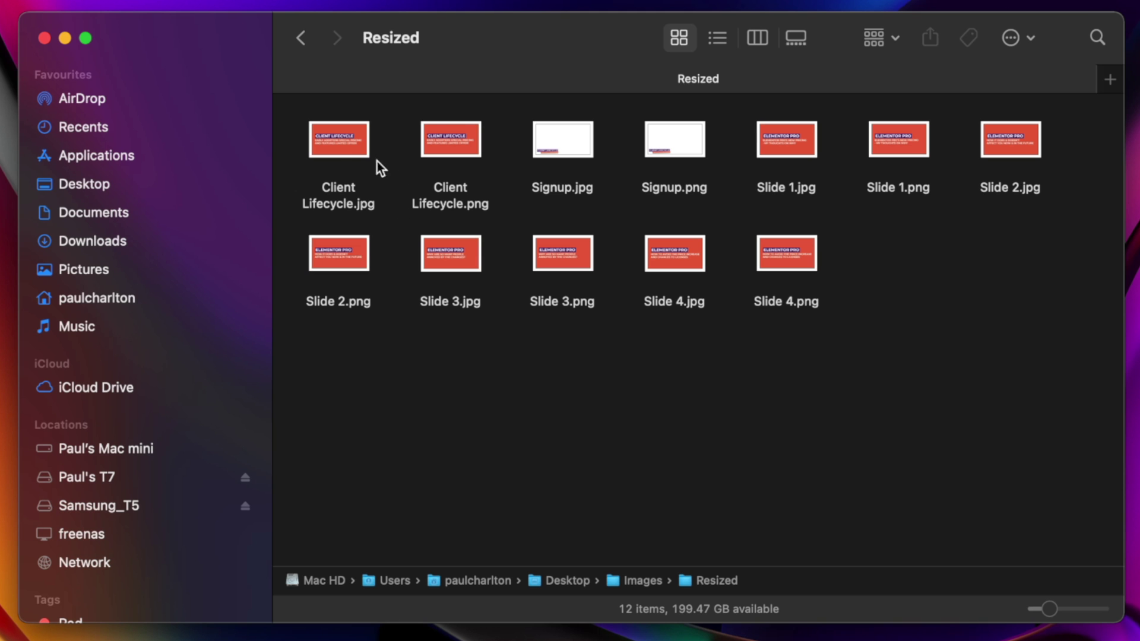
- Check the file info of Client Lifecycle.jpg for its dimensions and close the info window
click(348, 145)
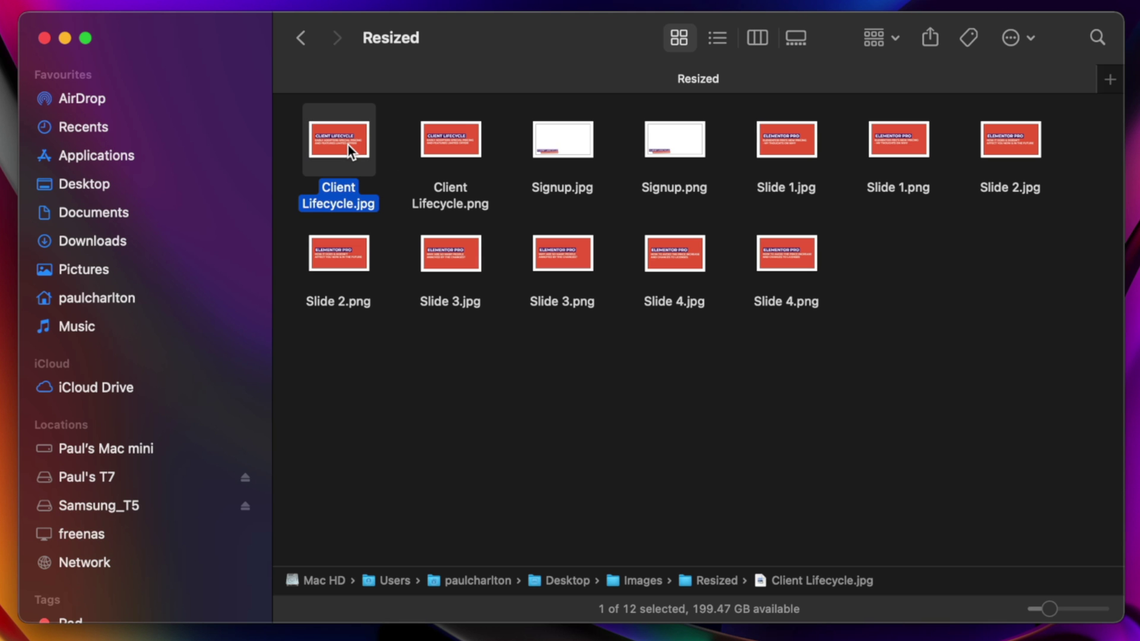
right_click(348, 144)
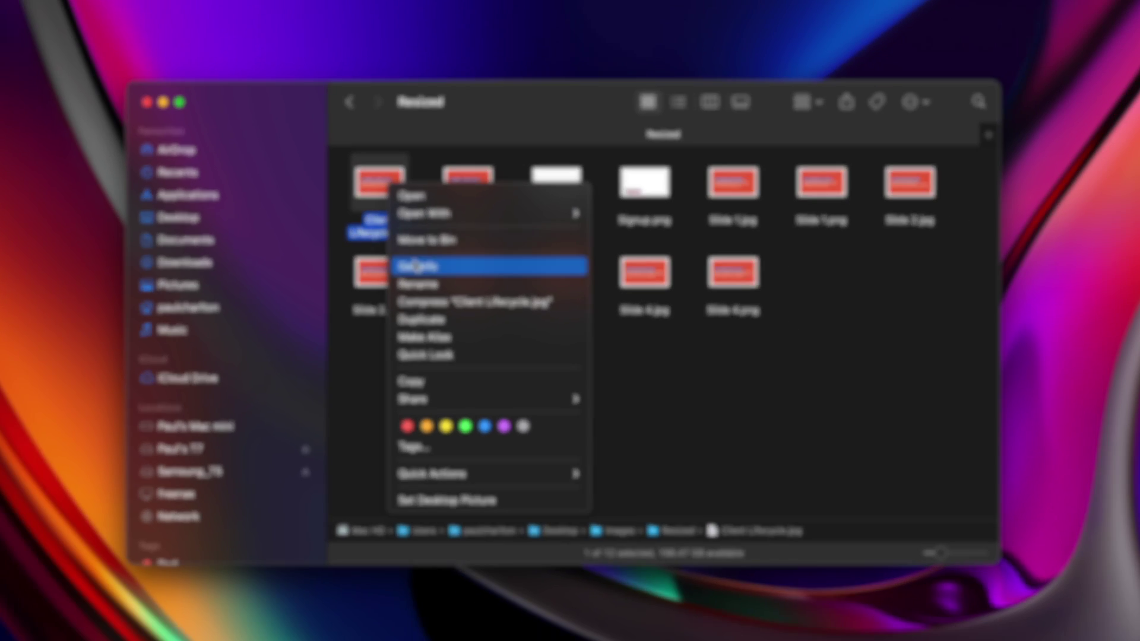
click(416, 265)
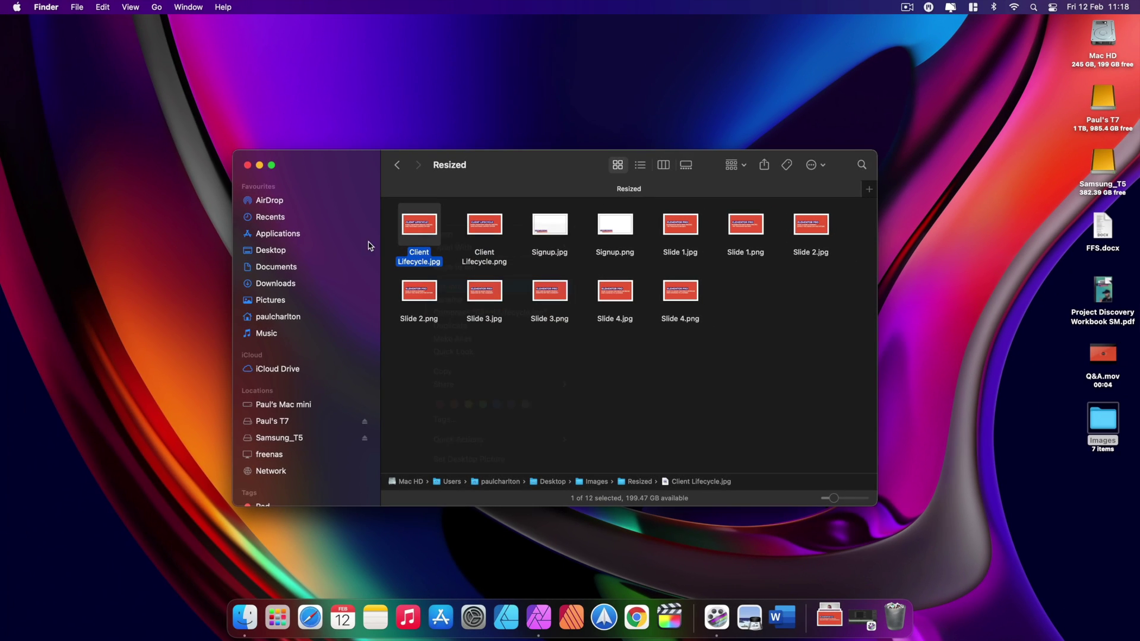
drag(75, 28, 451, 28)
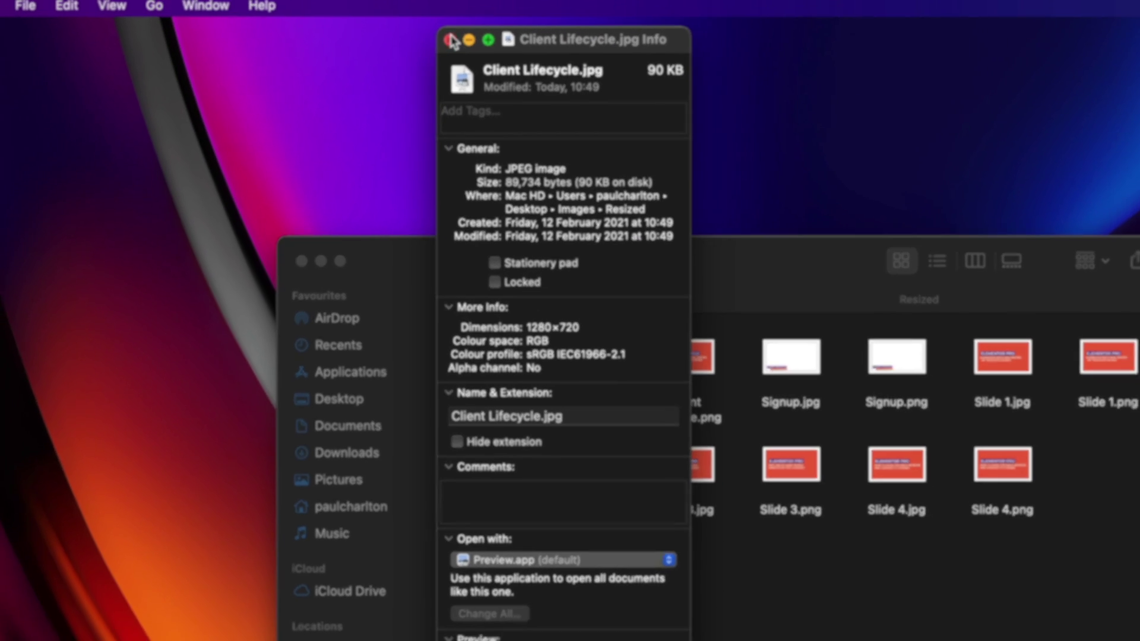
click(466, 41)
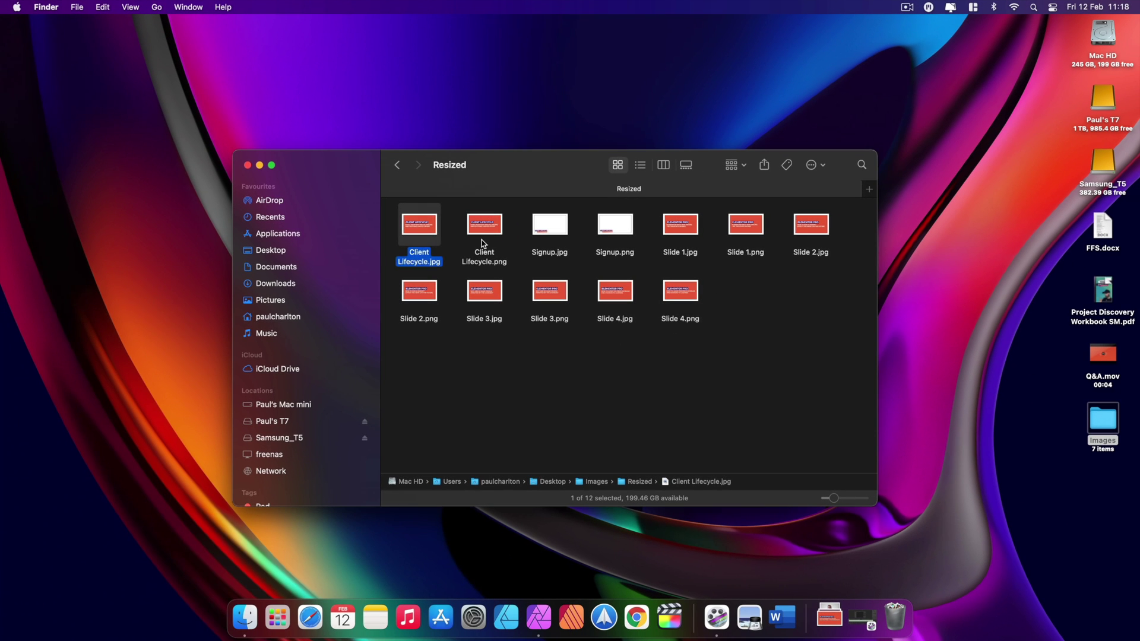
- Check the file info of Client Lifecycle.png for its dimensions and close the info window
click(485, 228)
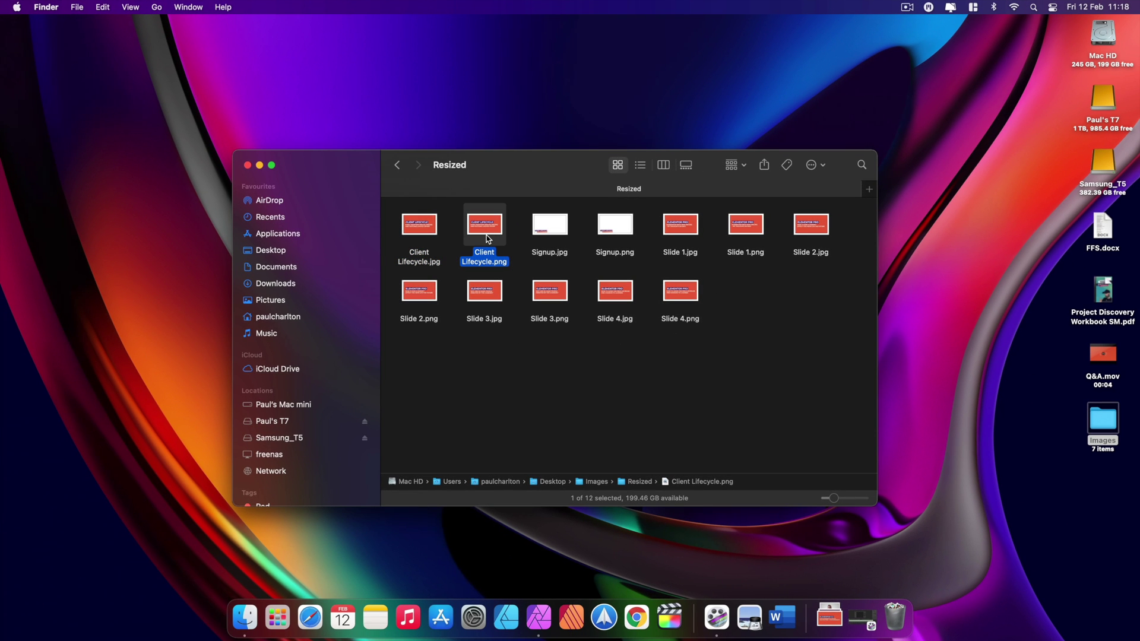
right_click(486, 235)
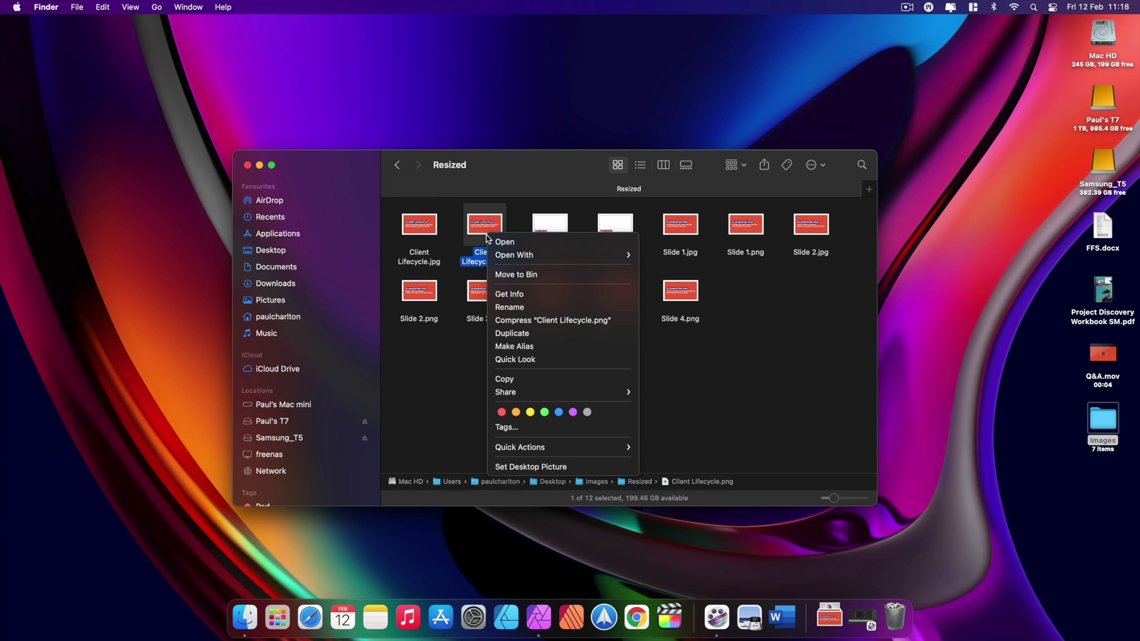
click(501, 295)
drag(142, 33, 331, 40)
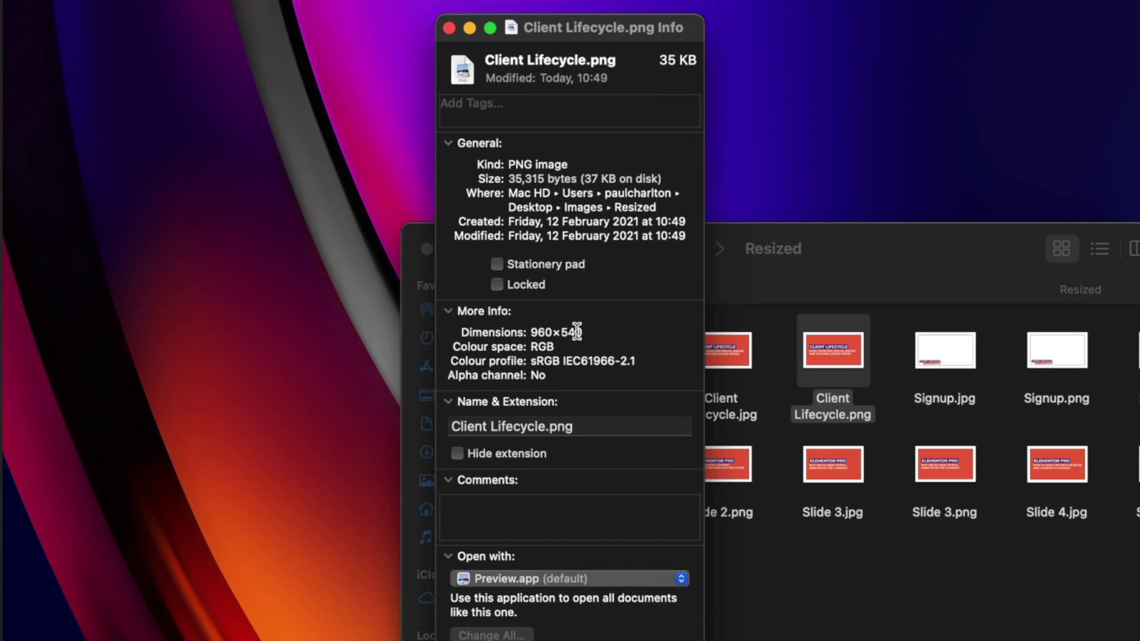
click(450, 28)
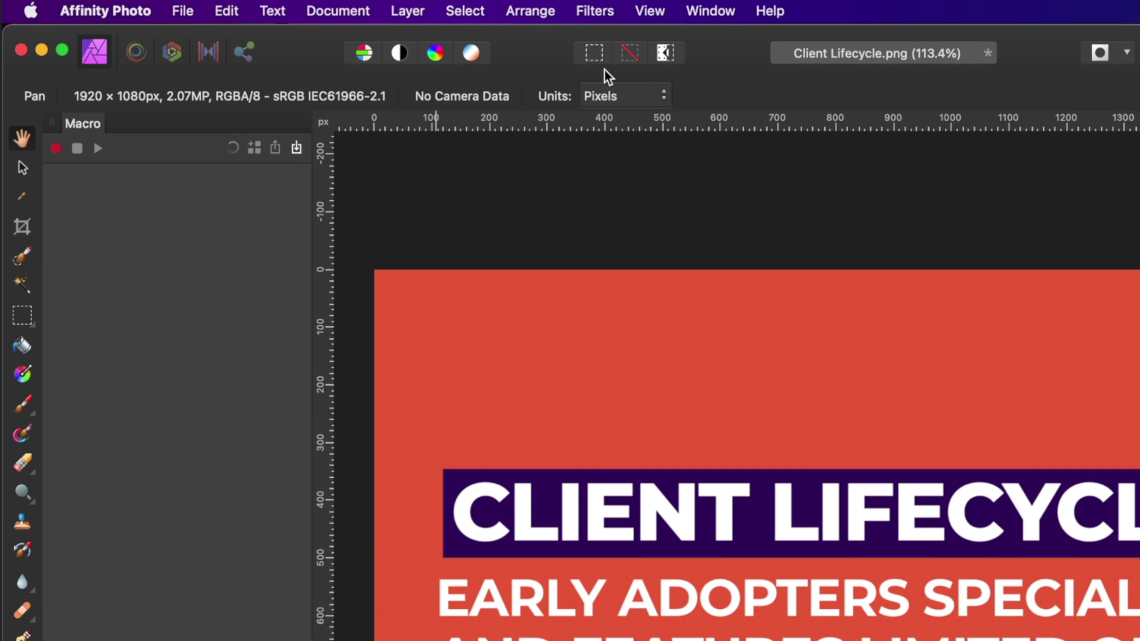
click(715, 11)
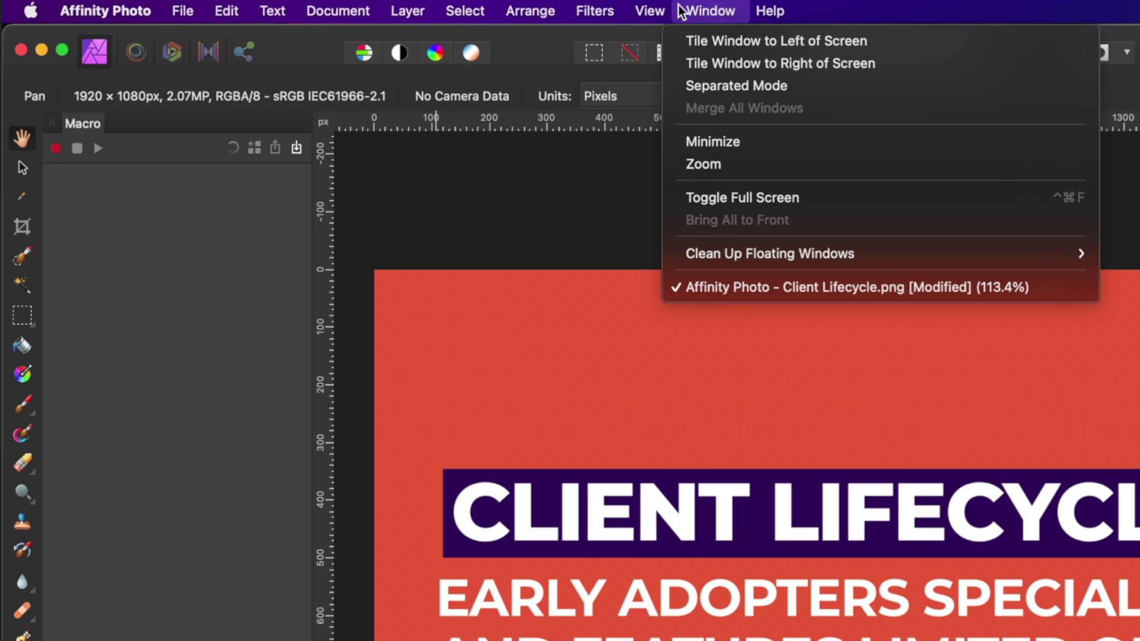
mouse_move(650, 11)
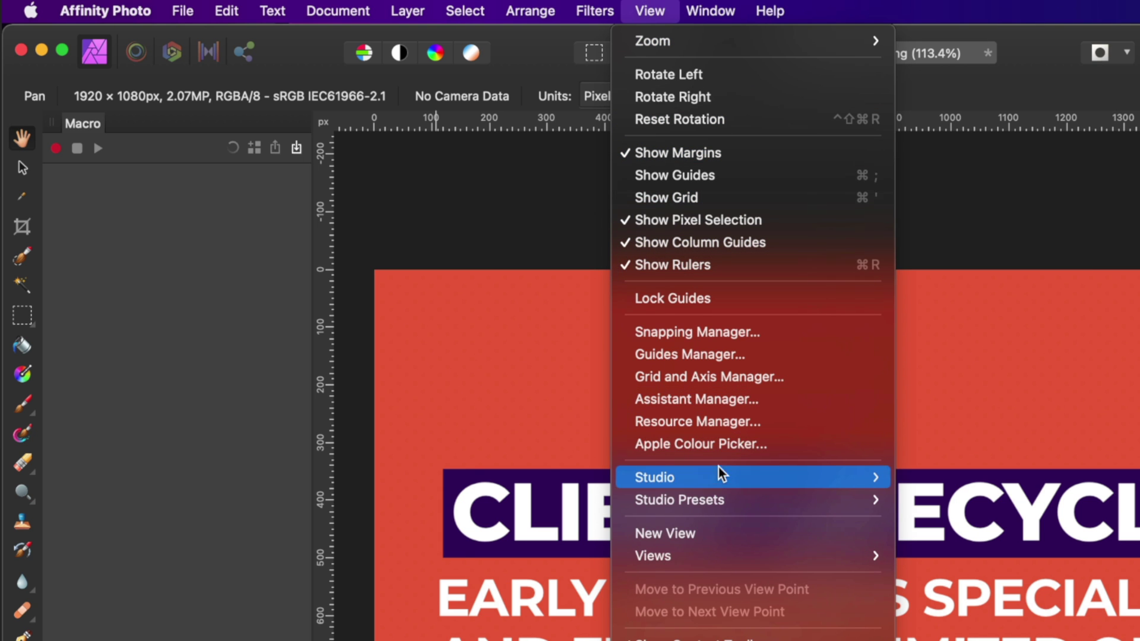
mouse_move(719, 473)
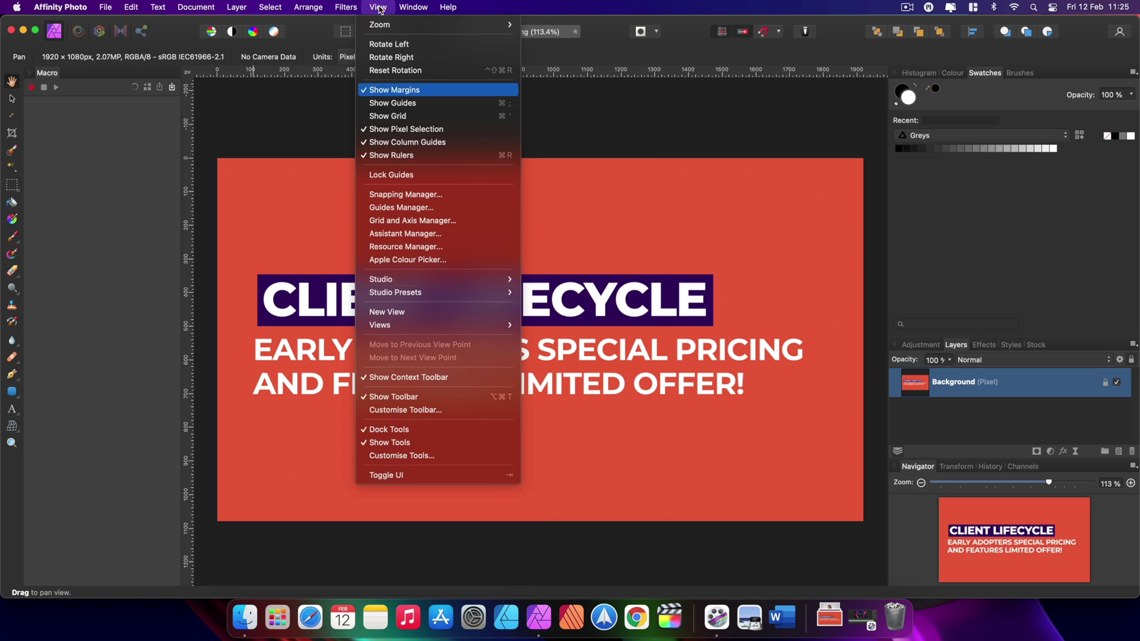
mouse_move(562, 10)
click(98, 233)
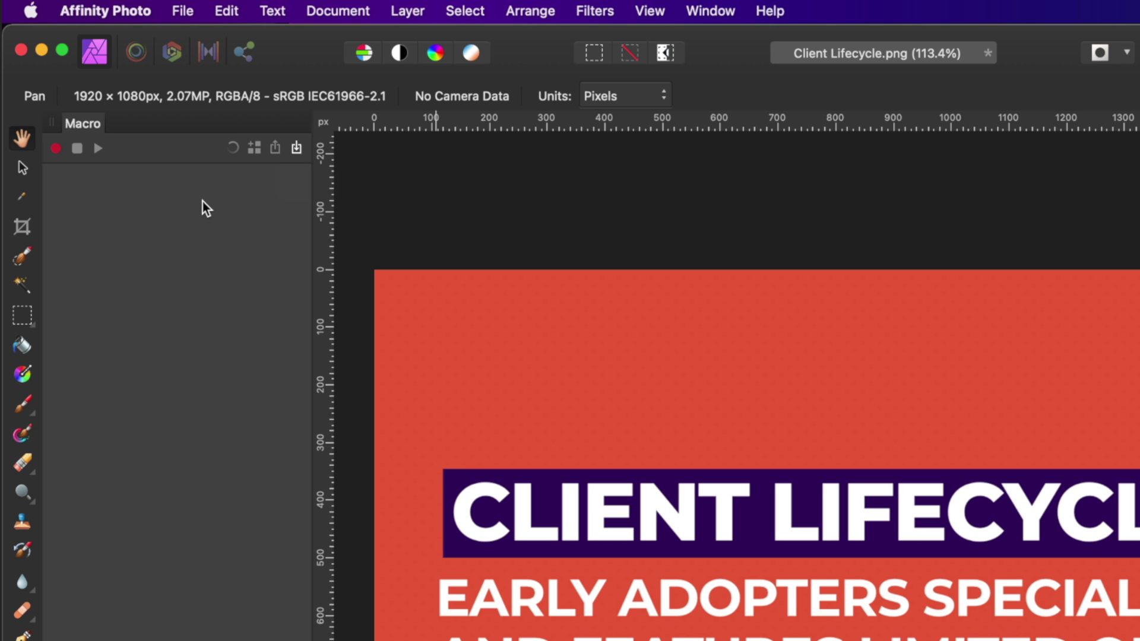
- Start recording a macro and apply a Gaussian Blur with a 5.8 px radius to the Client Lifecycle image
click(53, 148)
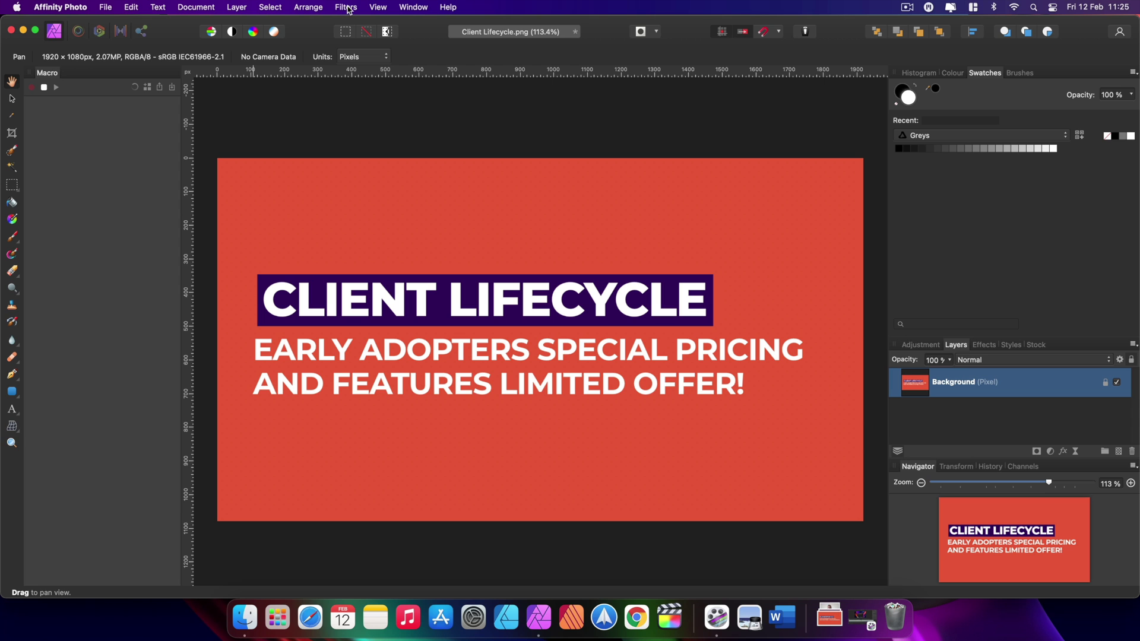
click(347, 8)
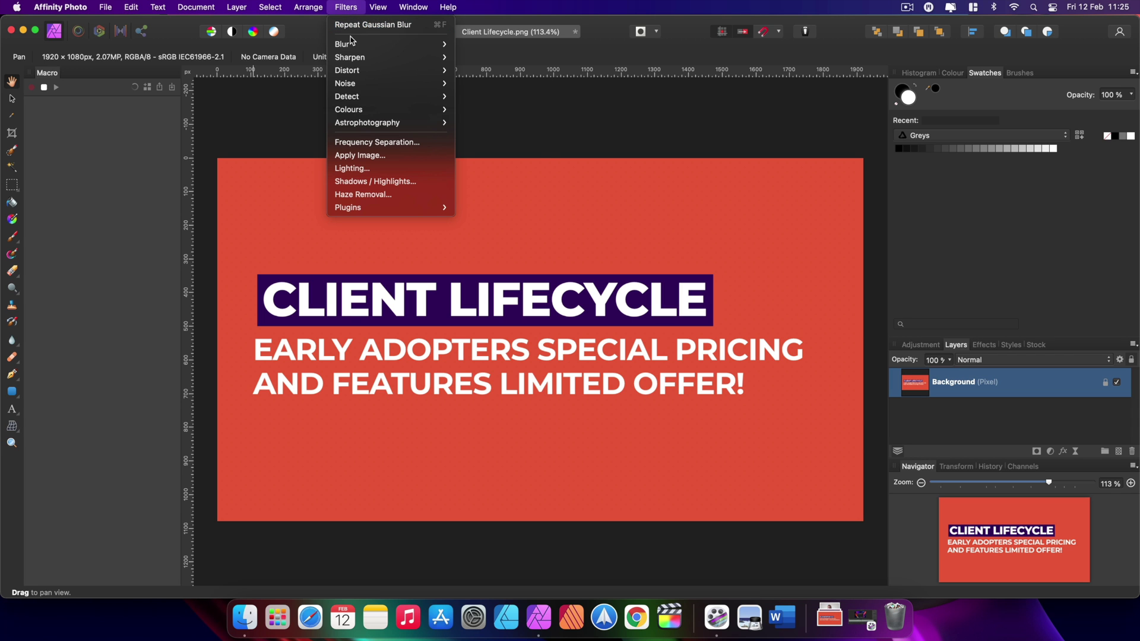
mouse_move(351, 44)
click(478, 57)
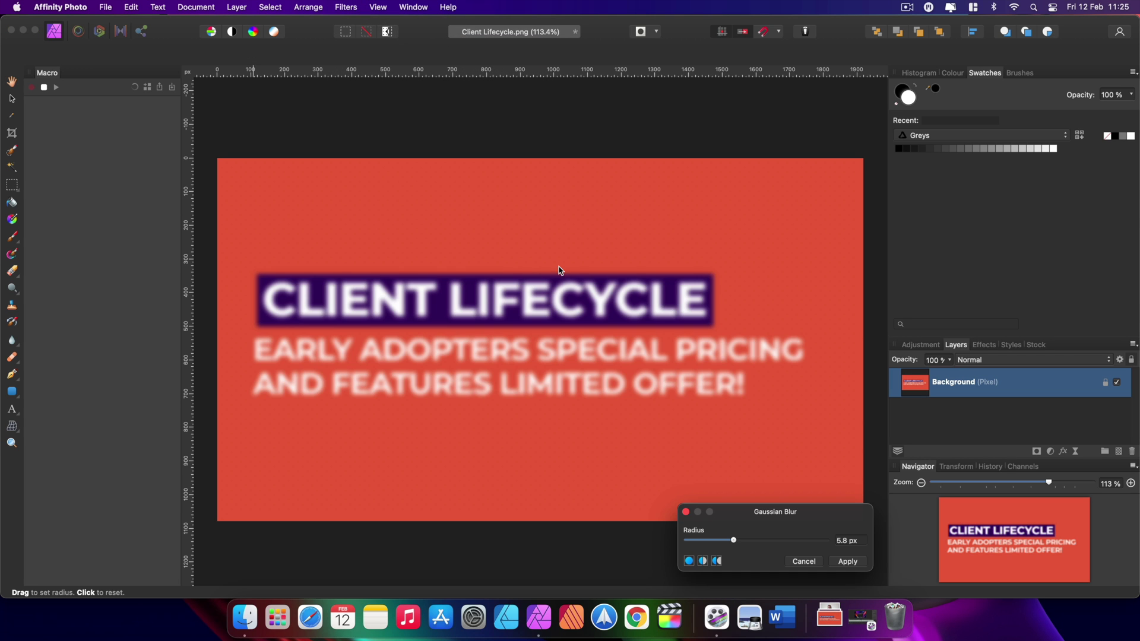
drag(762, 518, 567, 344)
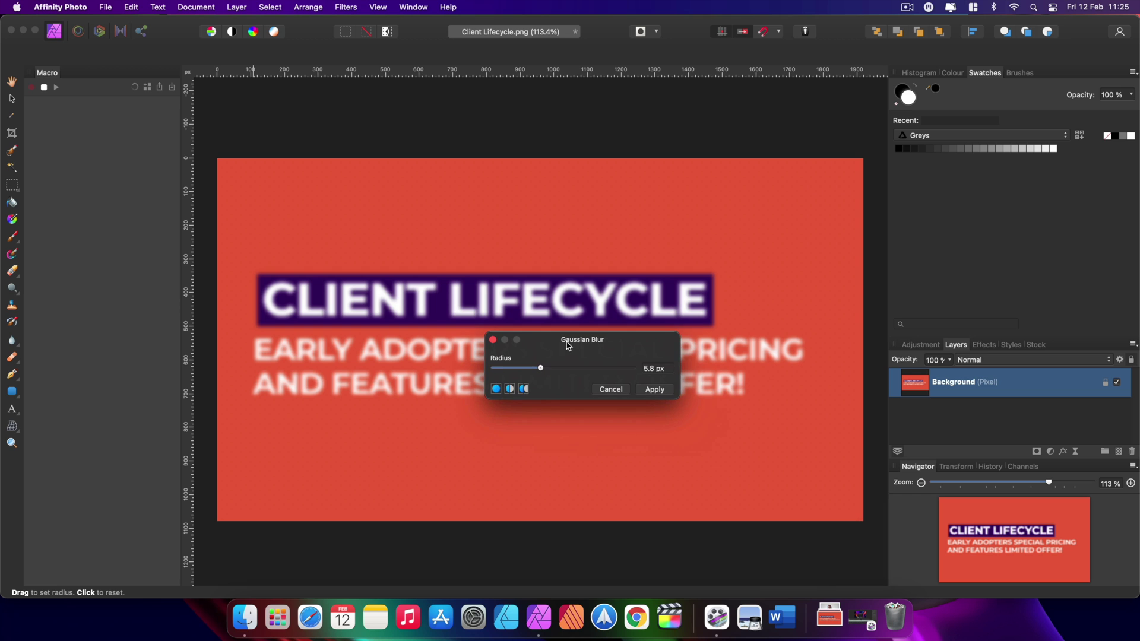
click(662, 392)
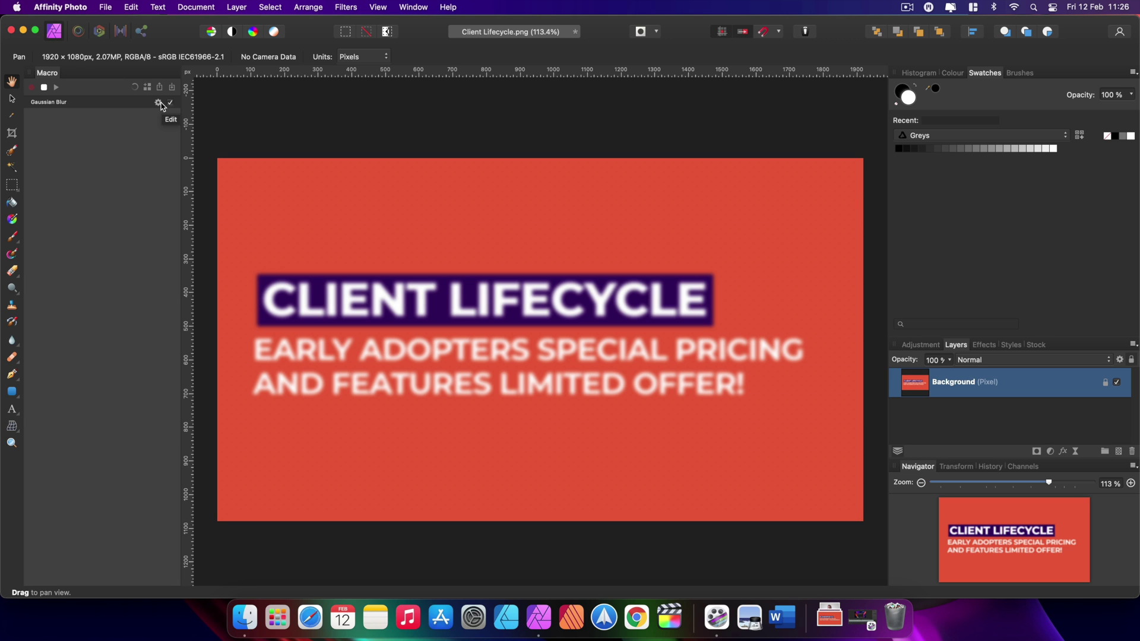
- Apply a Vignette filter with exposure -1.659, hardness 47 %, scale 80 % and shape 100 %
click(346, 8)
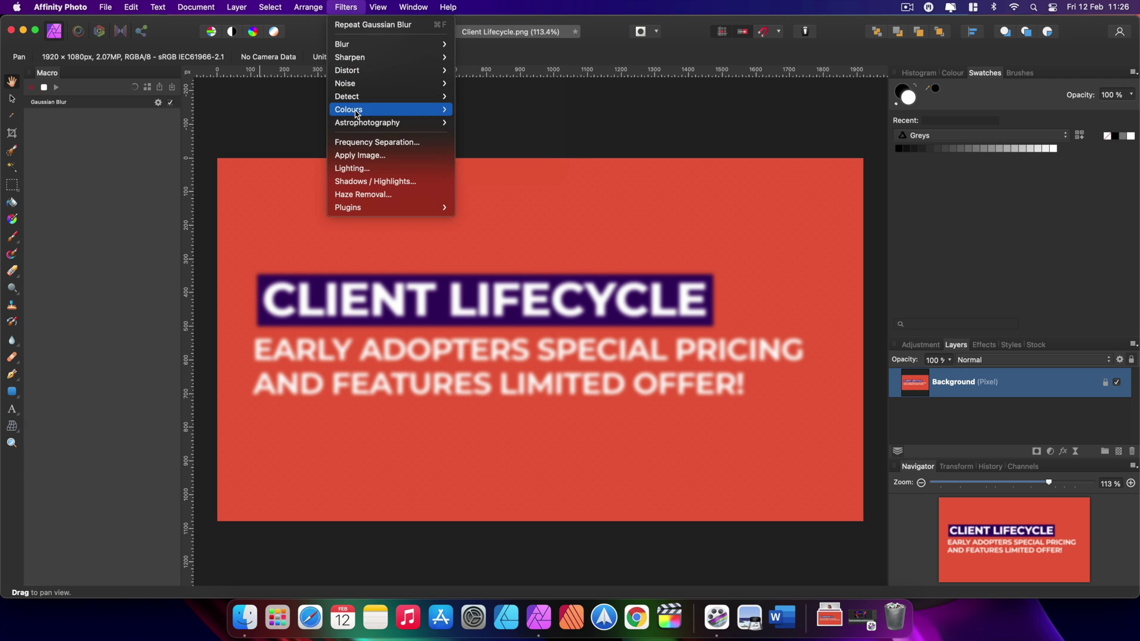
mouse_move(356, 114)
click(492, 171)
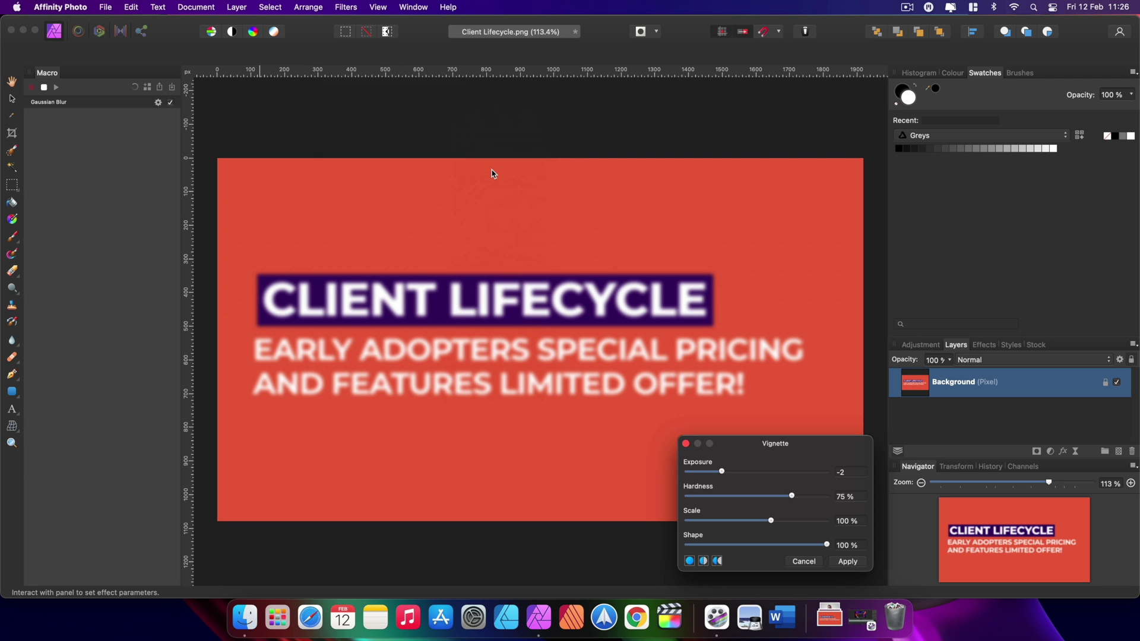
drag(806, 451, 736, 416)
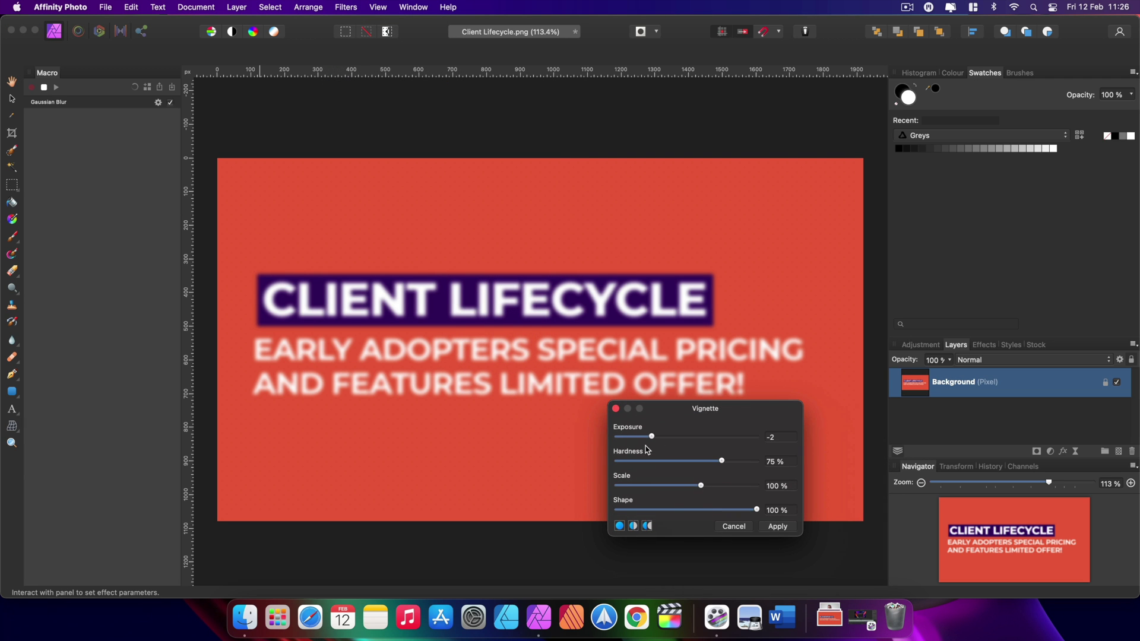
drag(651, 436, 657, 437)
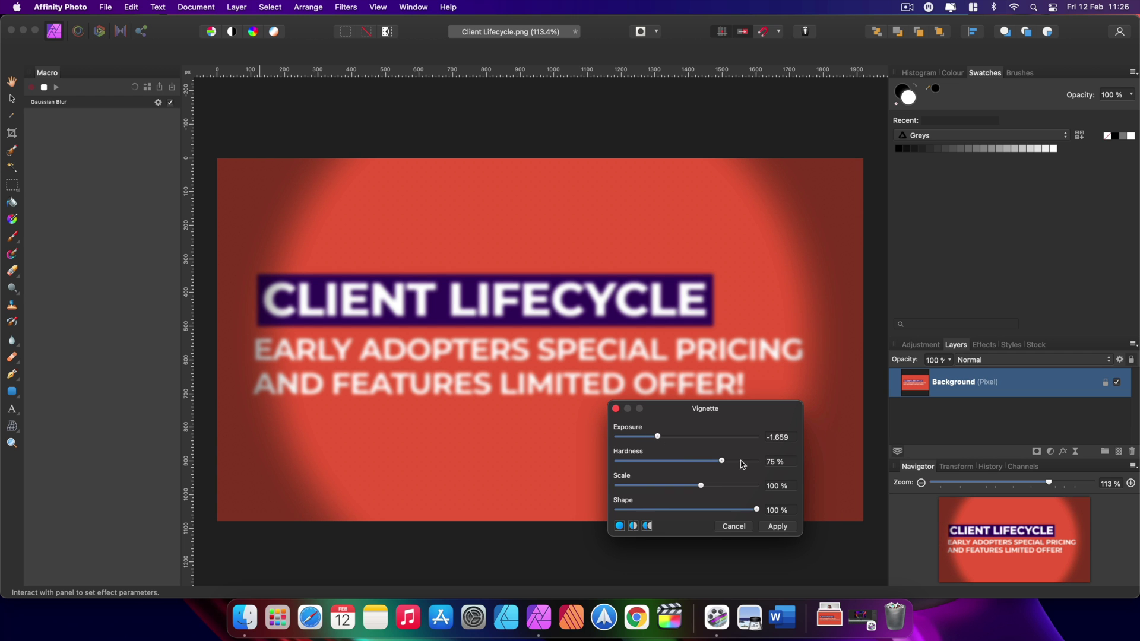
drag(722, 461, 690, 485)
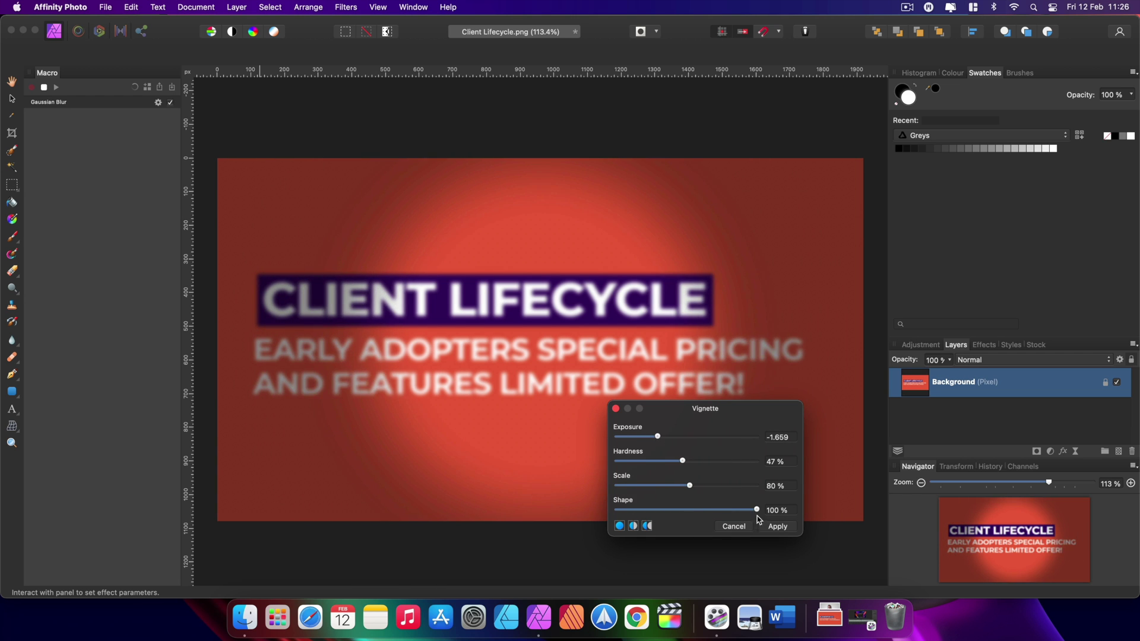
click(777, 526)
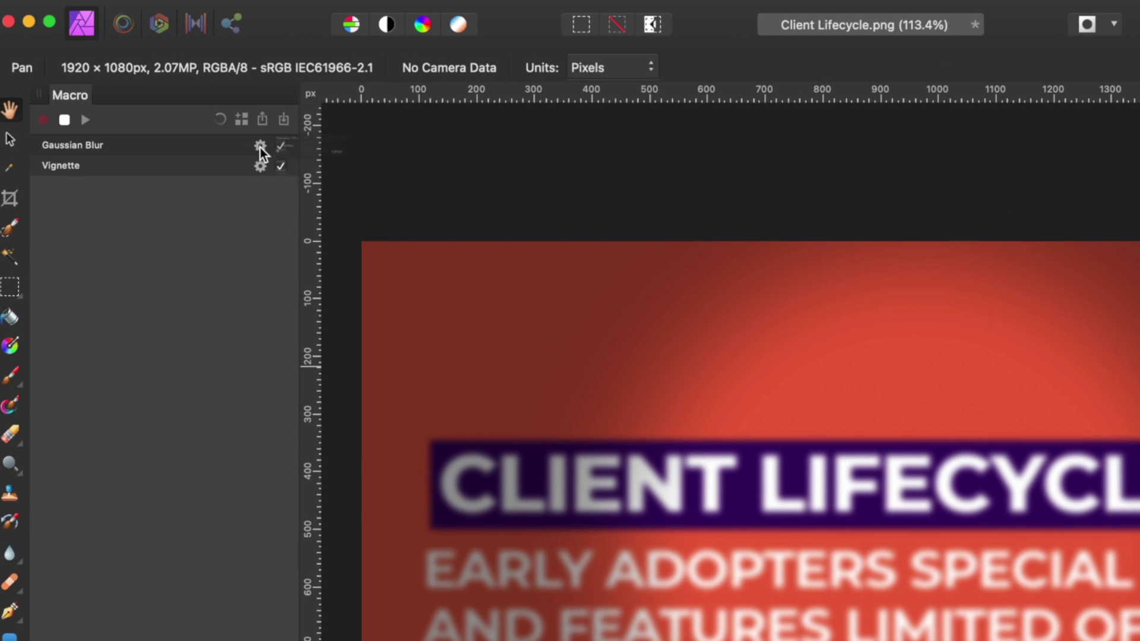
- Review the editable parameters of the recorded Gaussian Blur and Vignette macro steps
click(159, 104)
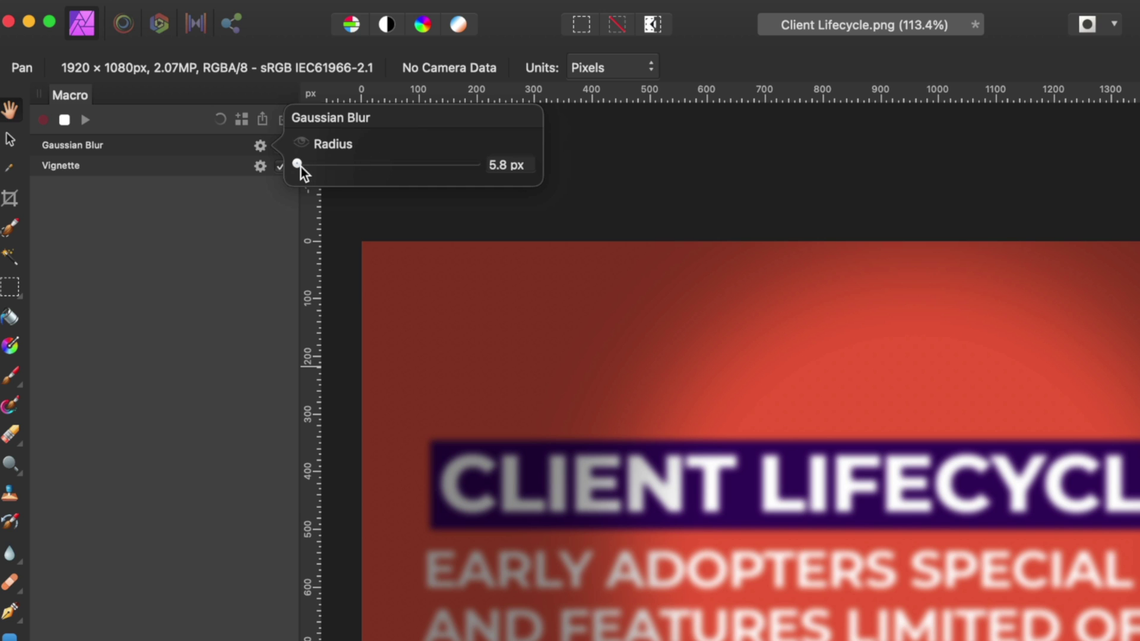
click(259, 167)
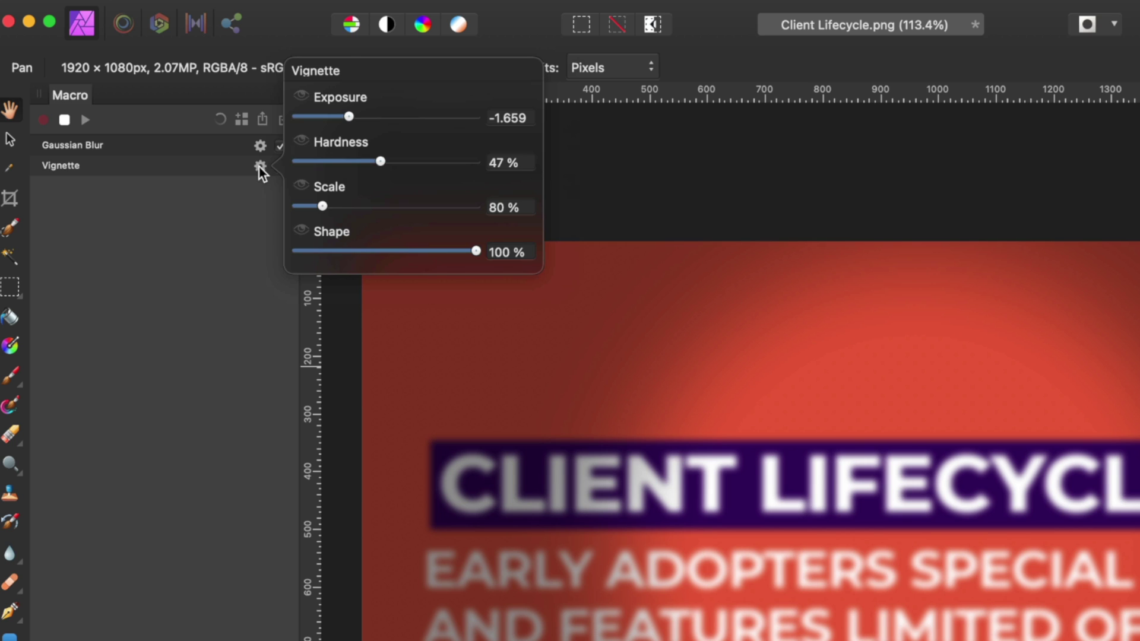
click(233, 233)
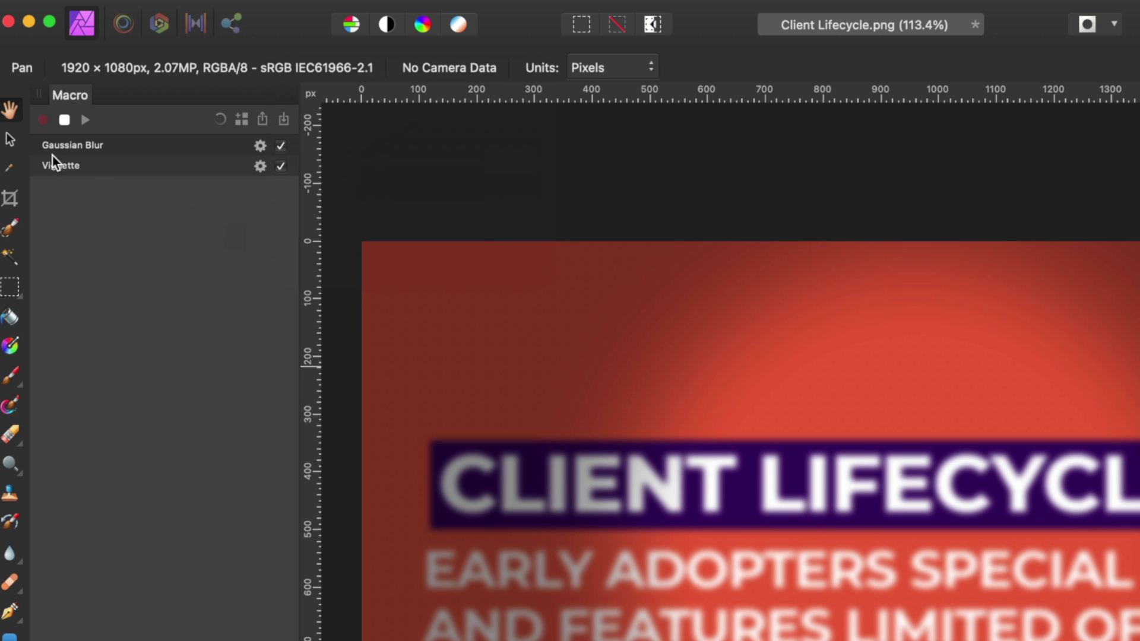
- Stop the macro recording, save it as "Dodgy Effect" in the Default category, and return to the recorded macro steps
click(66, 121)
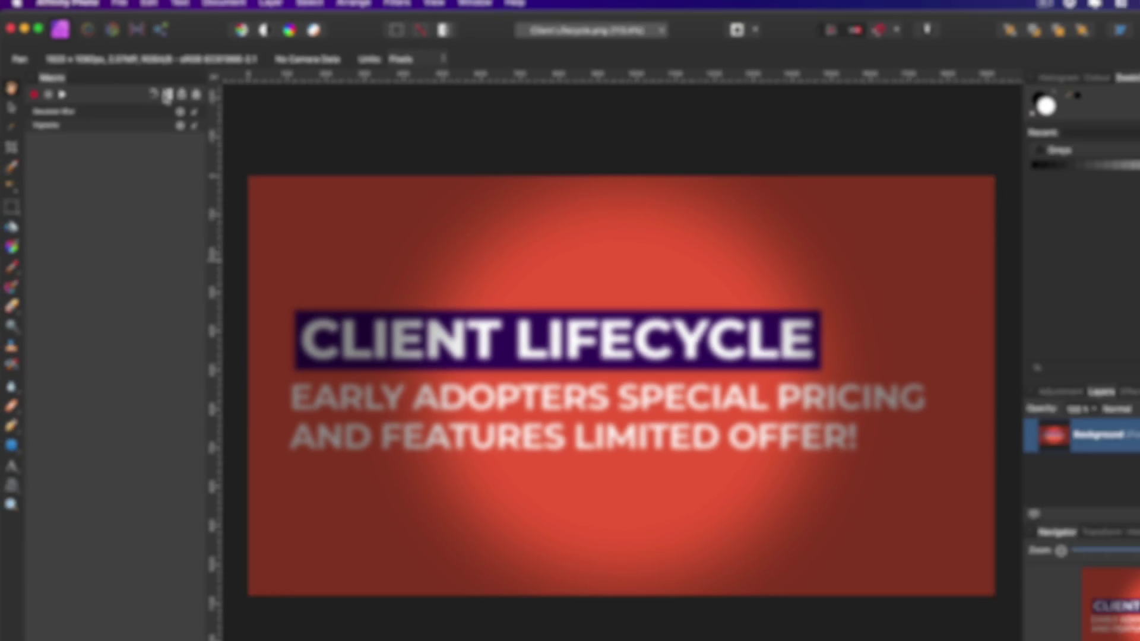
click(167, 95)
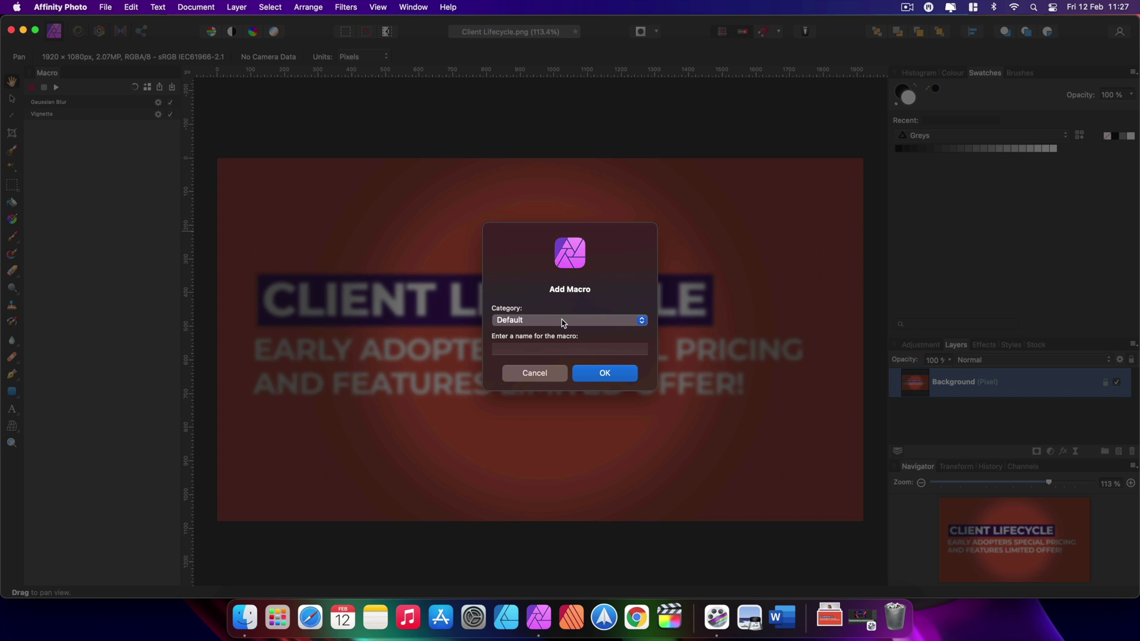
click(552, 349)
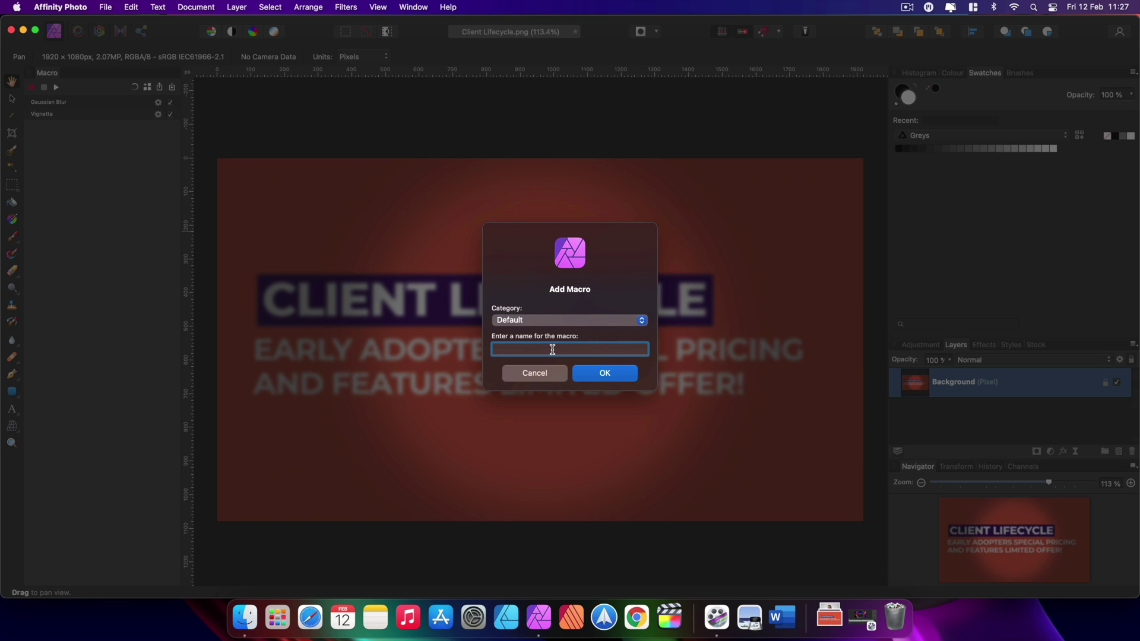
text(Dodgy Effect)
click(605, 373)
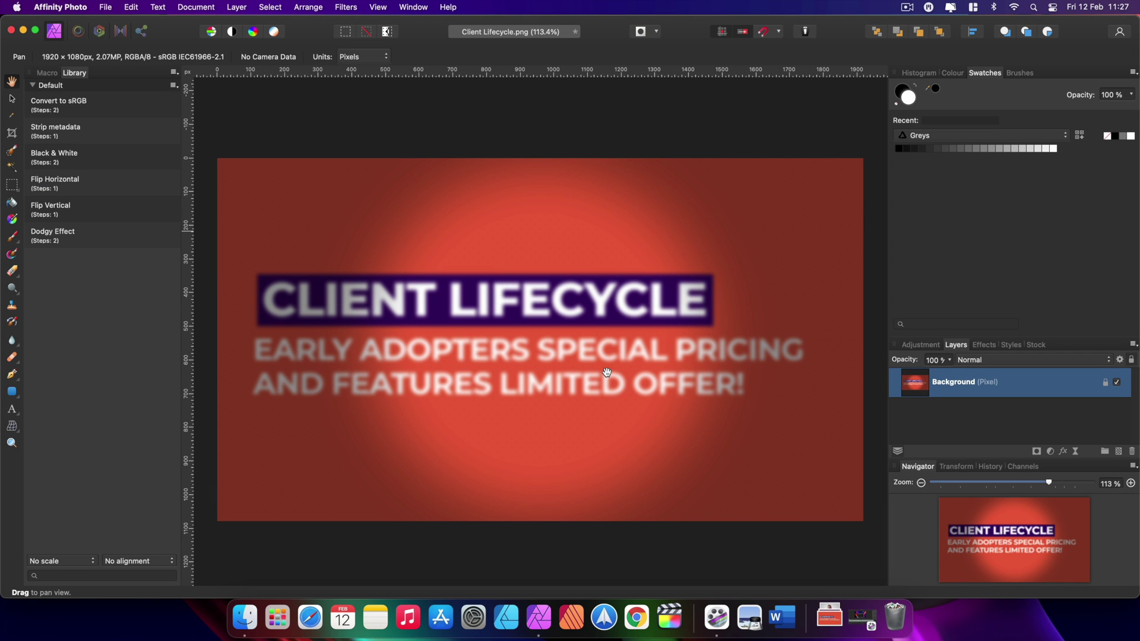
click(45, 74)
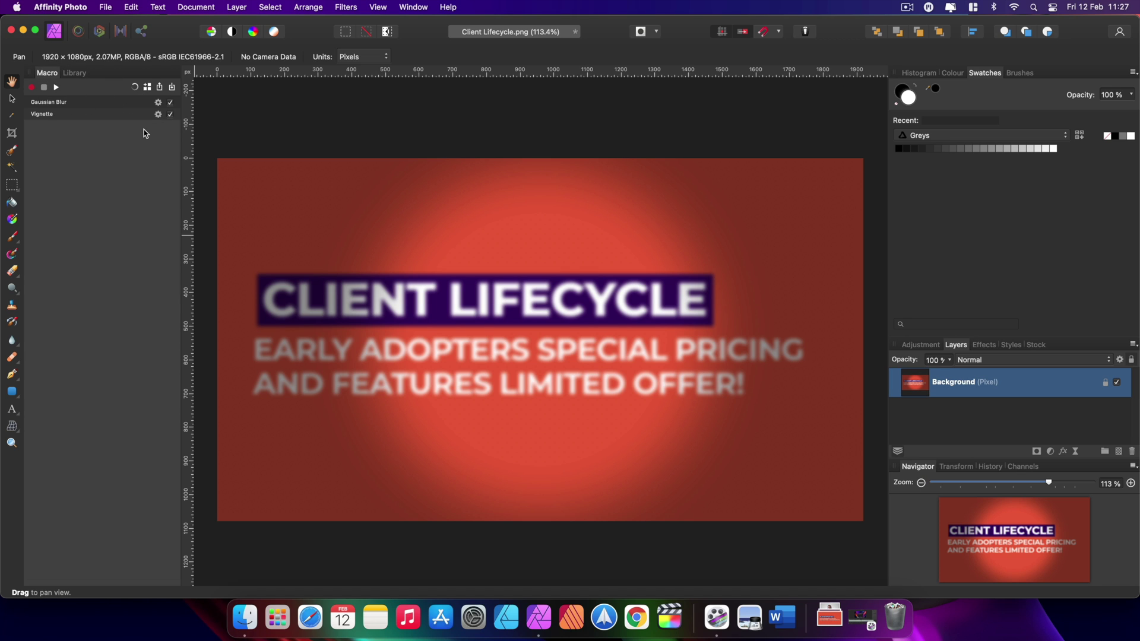
- Close Client Lifecycle.png without saving the changes
click(107, 8)
click(128, 186)
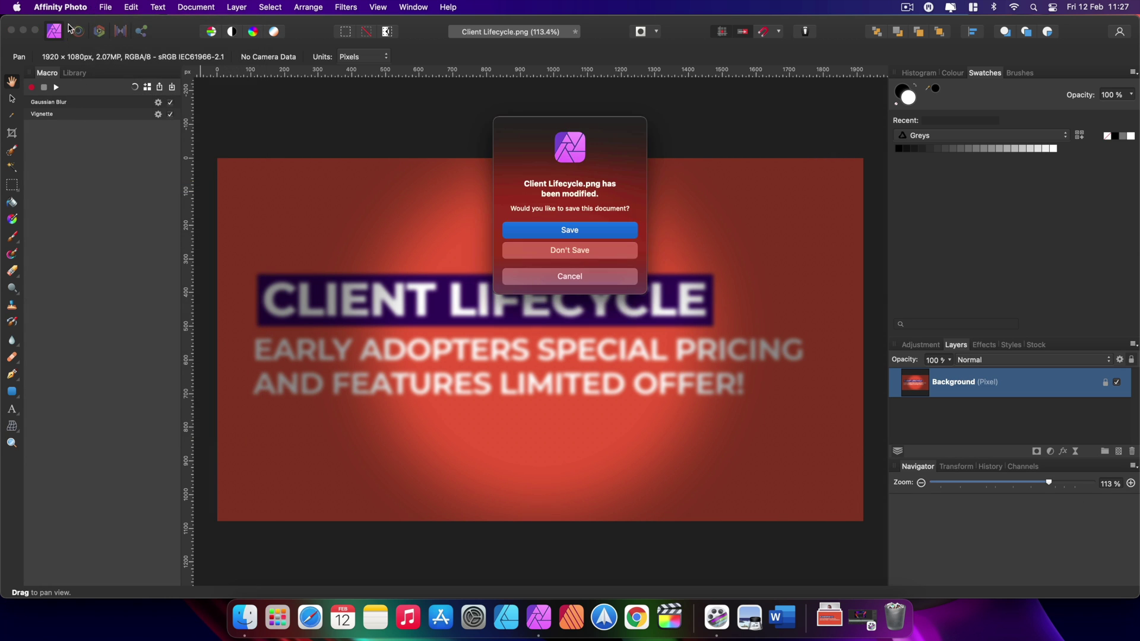
click(579, 255)
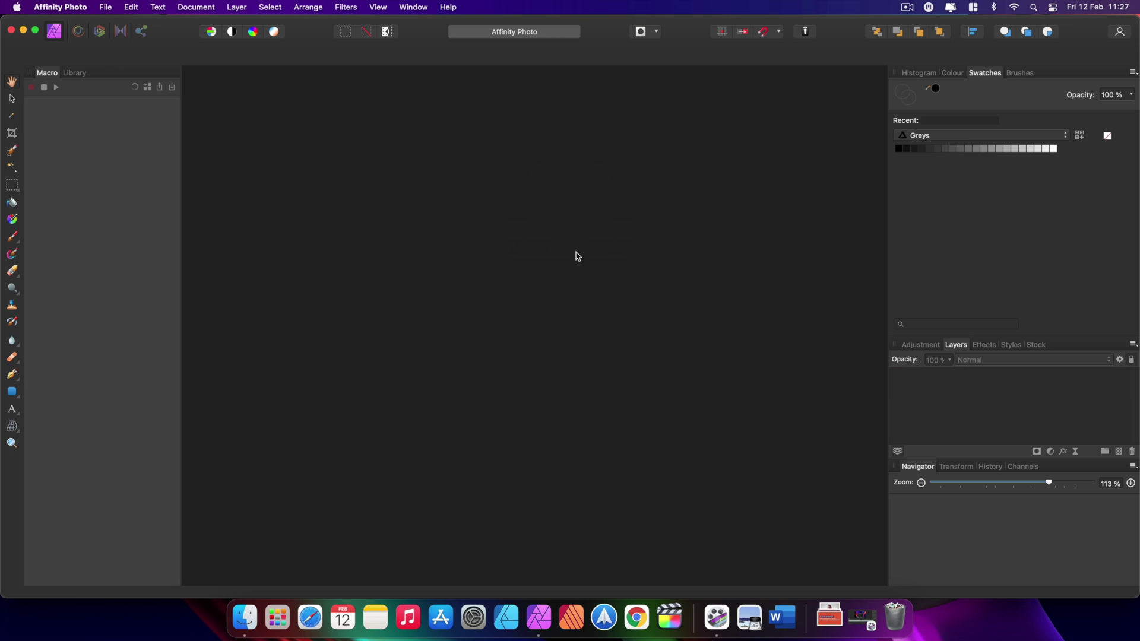
- Create a new batch job and add the six PNG files from the Images folder as sources
click(106, 7)
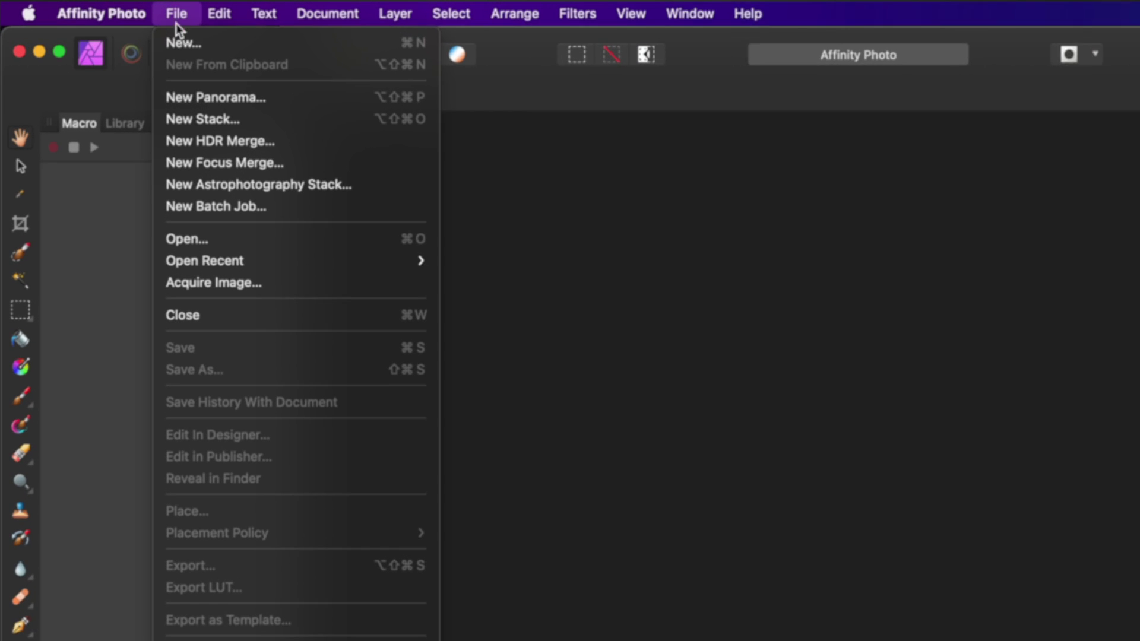
click(206, 206)
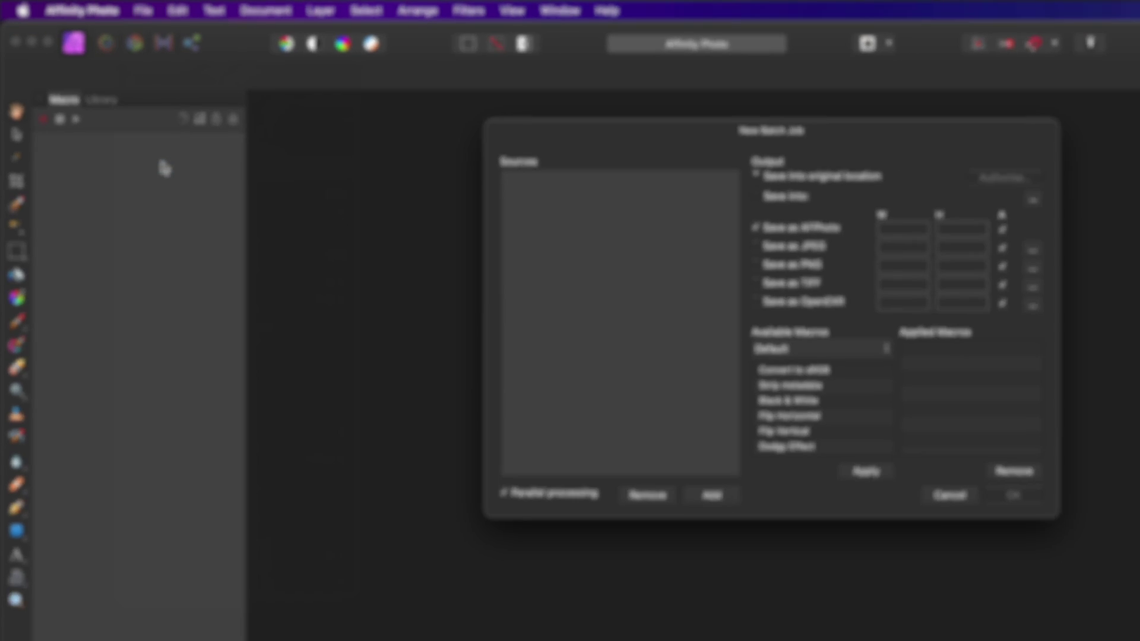
drag(920, 129, 875, 153)
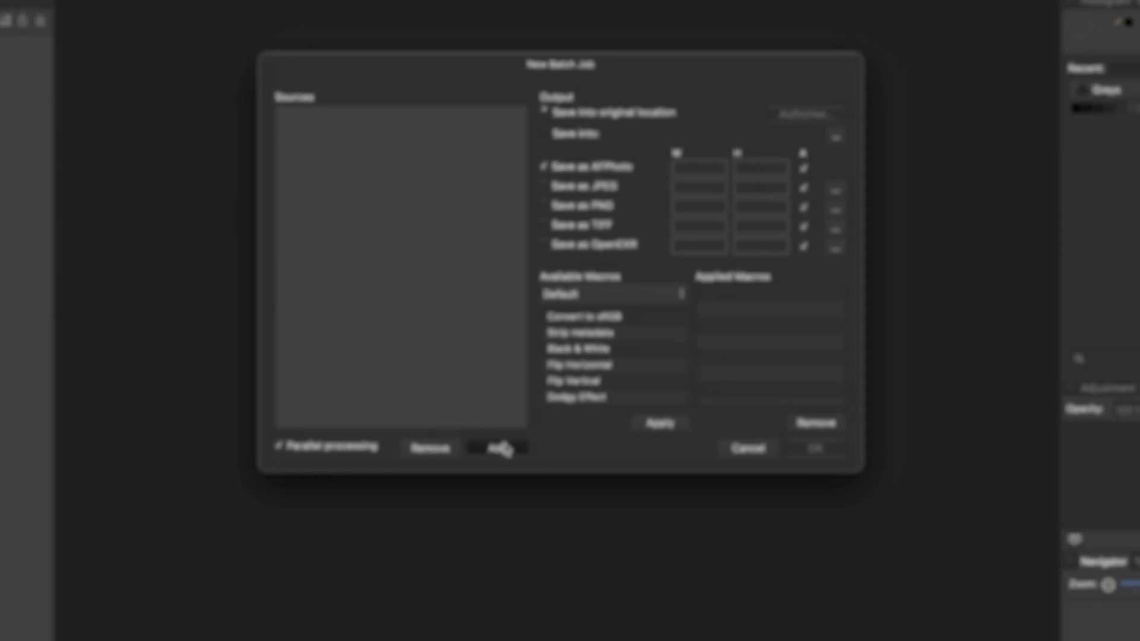
click(493, 386)
drag(910, 447, 204, 364)
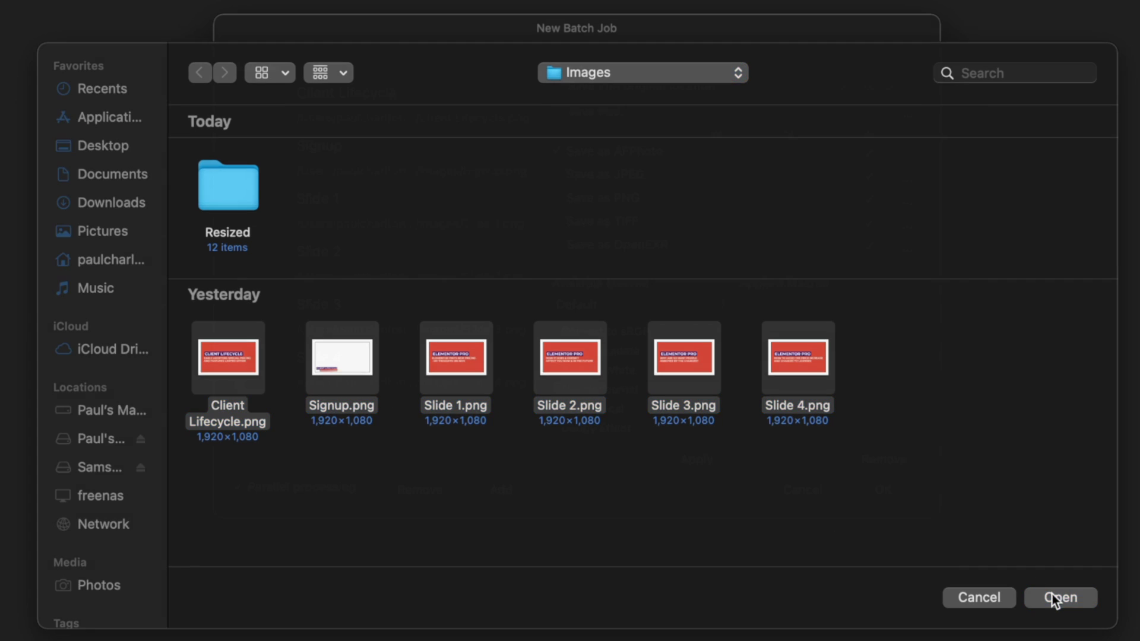
click(1054, 596)
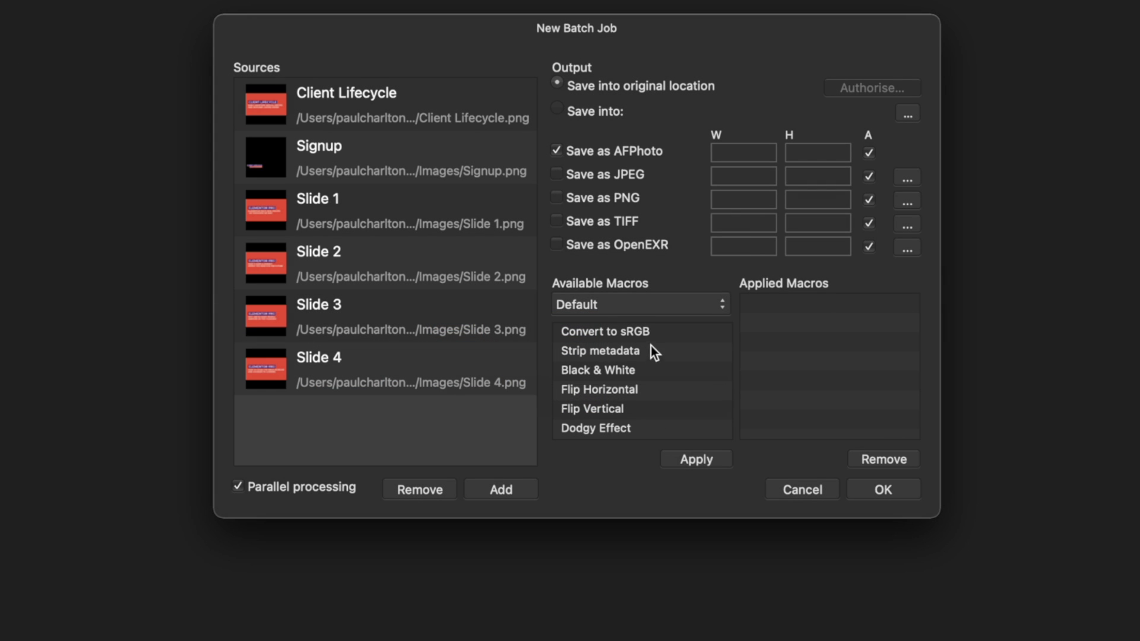
- Apply the Dodgy Effect macro to the batch job
click(602, 429)
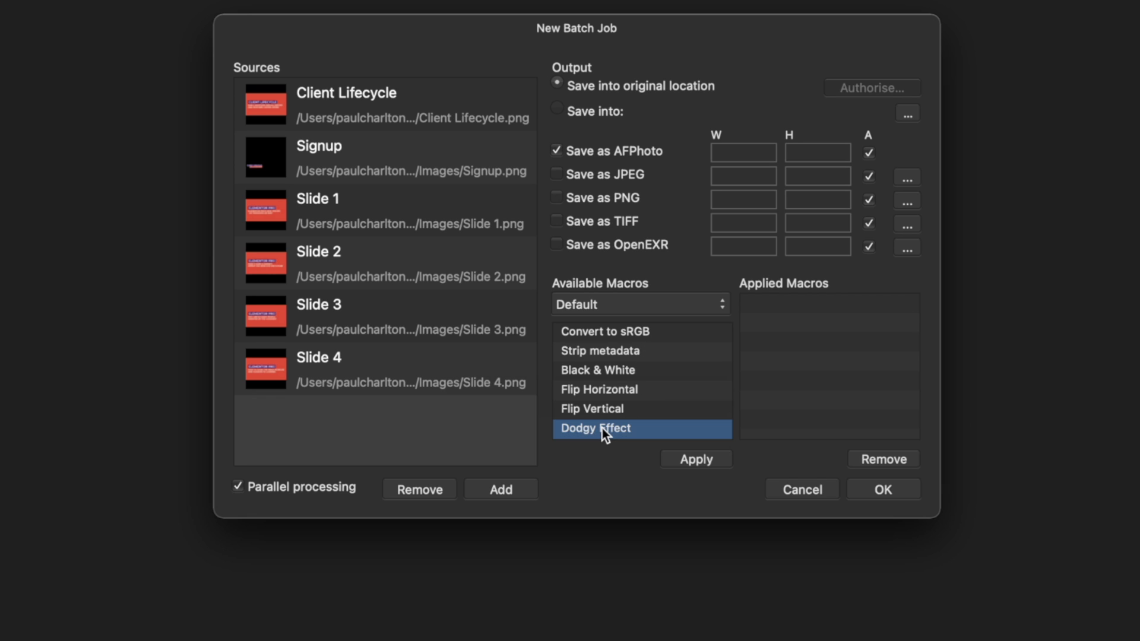
click(710, 463)
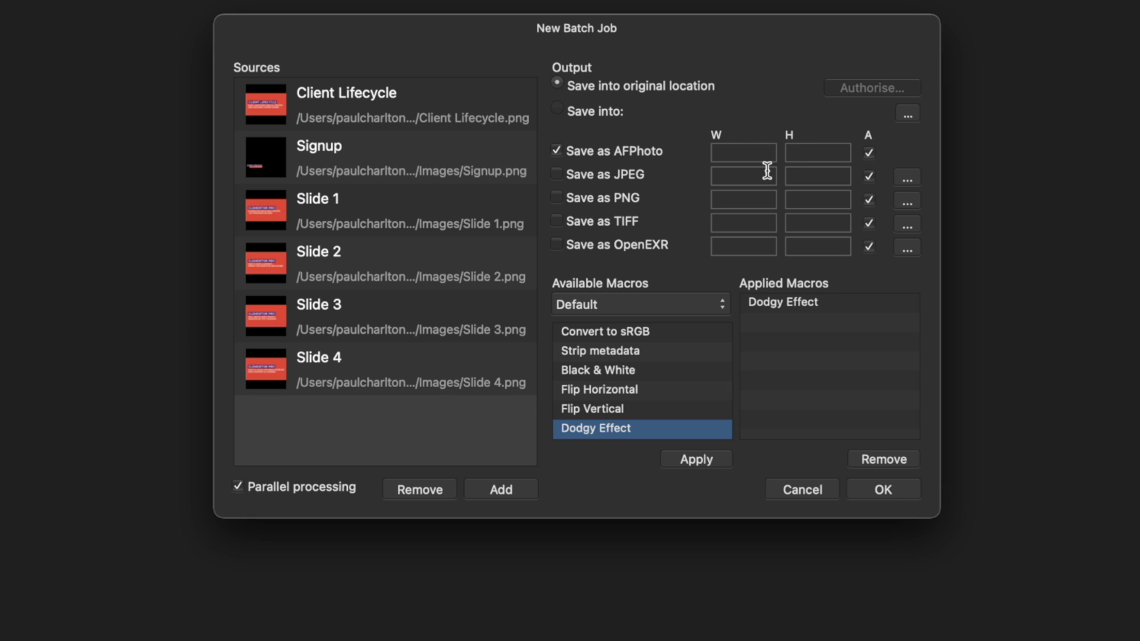
- Set the batch job to output only JPEG files into the Resized folder inside Images, and run it
click(585, 152)
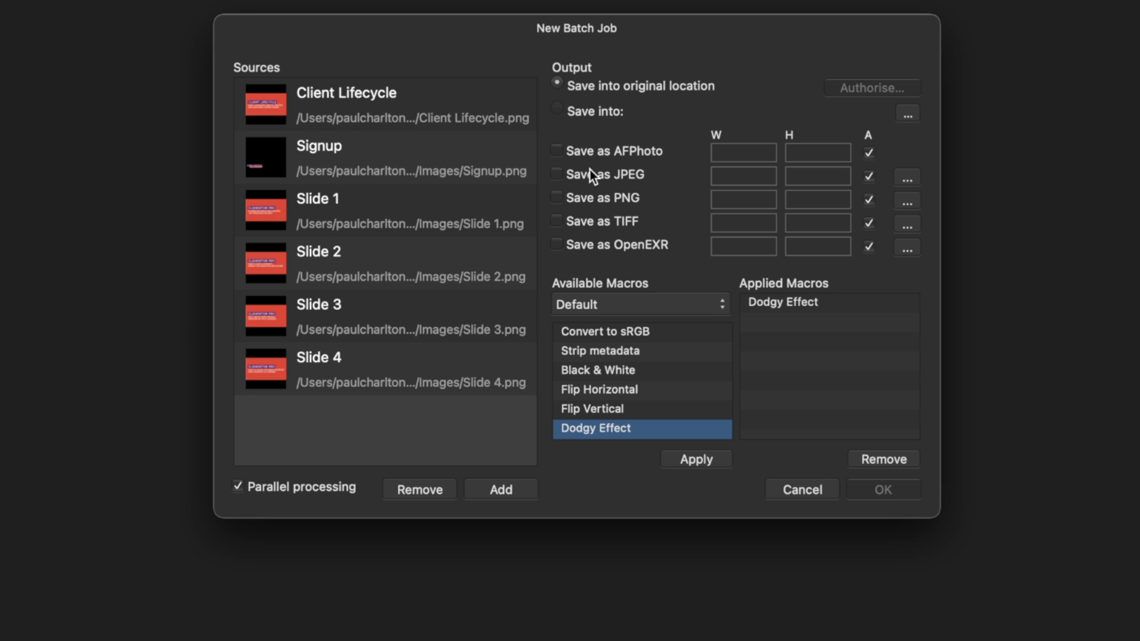
click(587, 176)
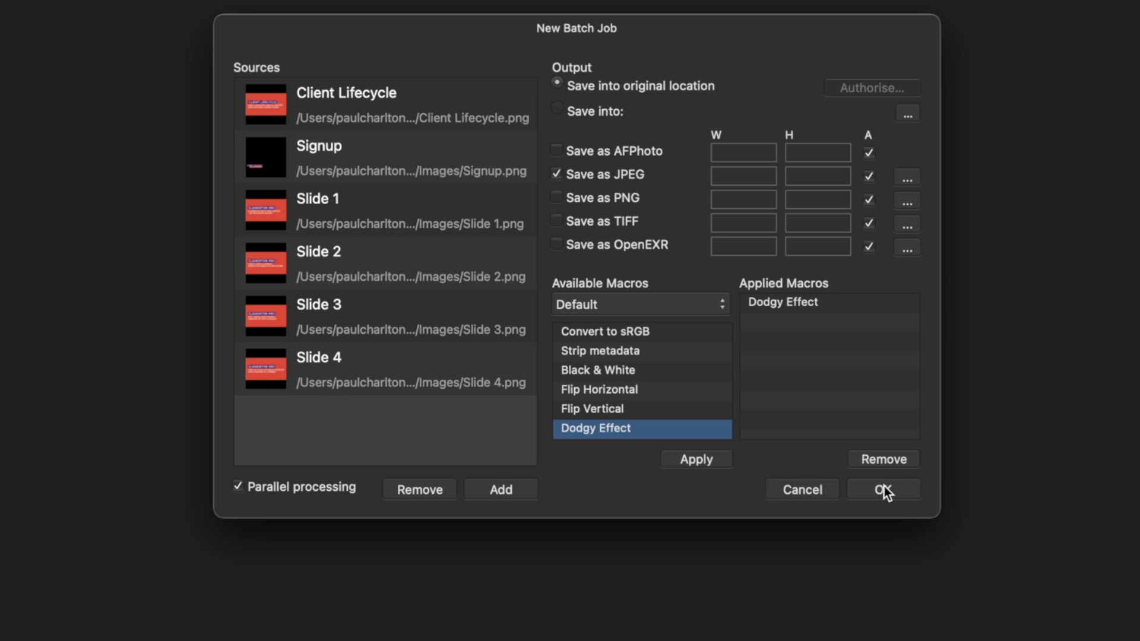
click(599, 112)
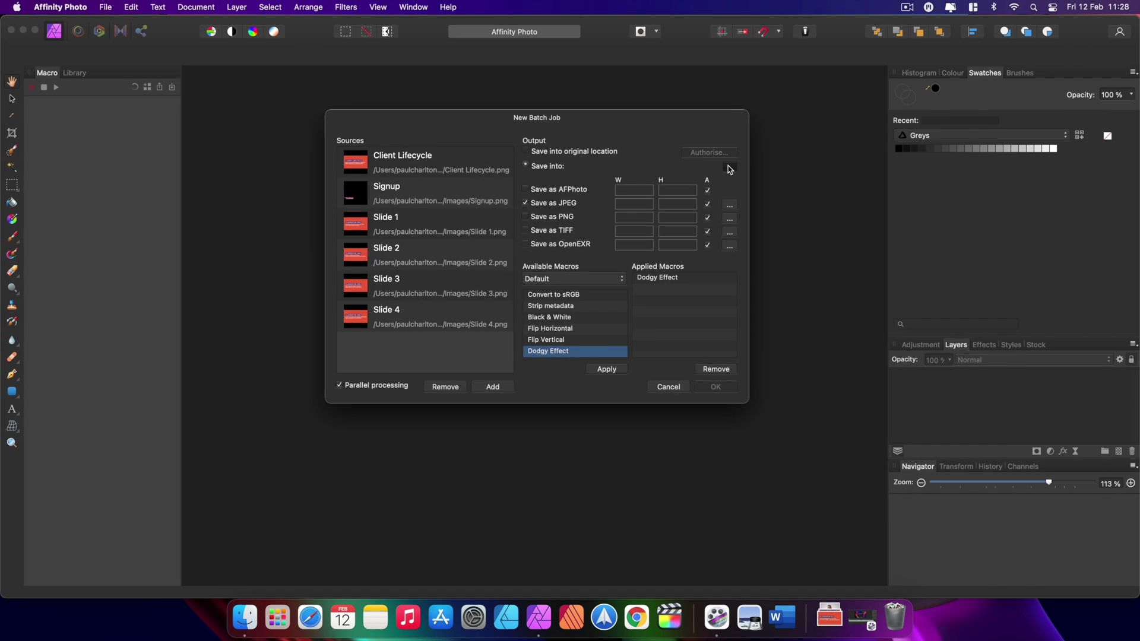
click(878, 123)
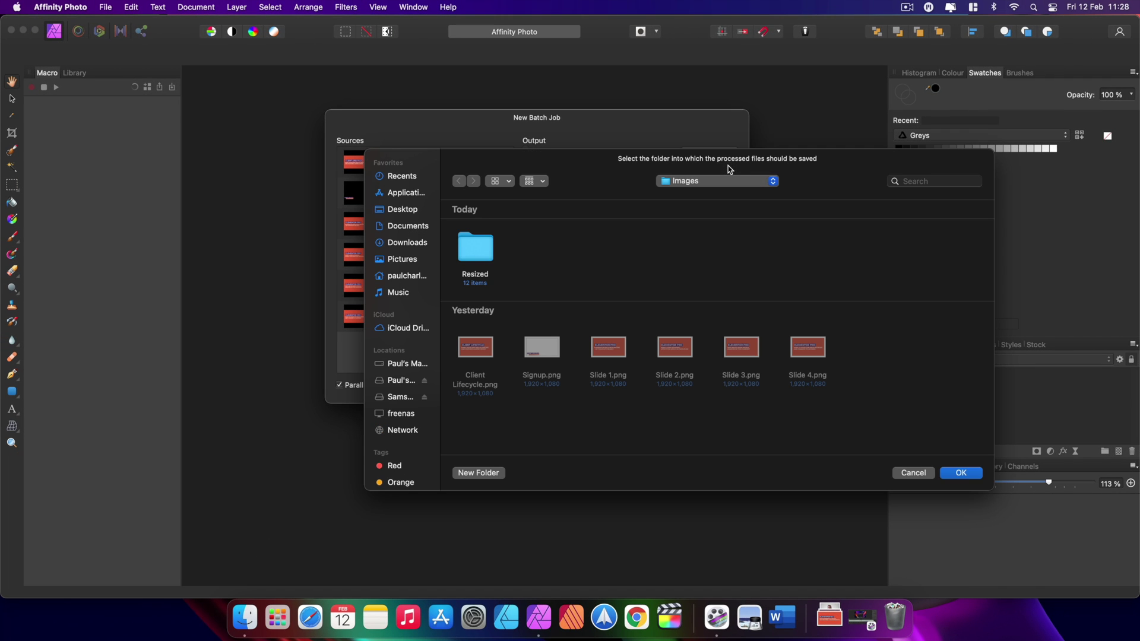
double_click(500, 252)
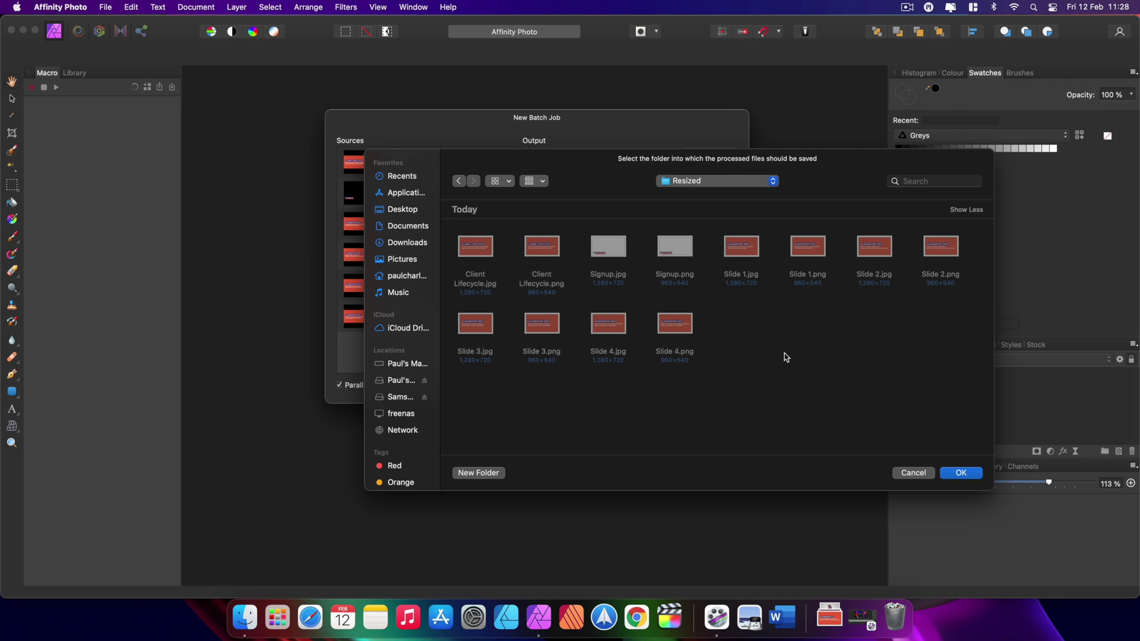
click(952, 473)
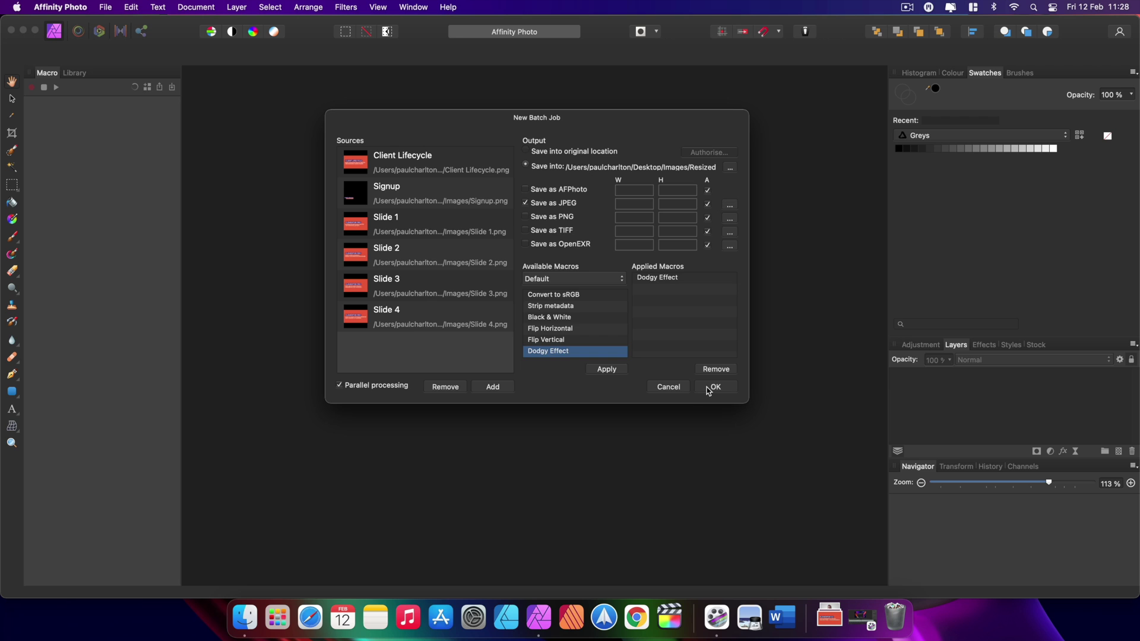
click(714, 387)
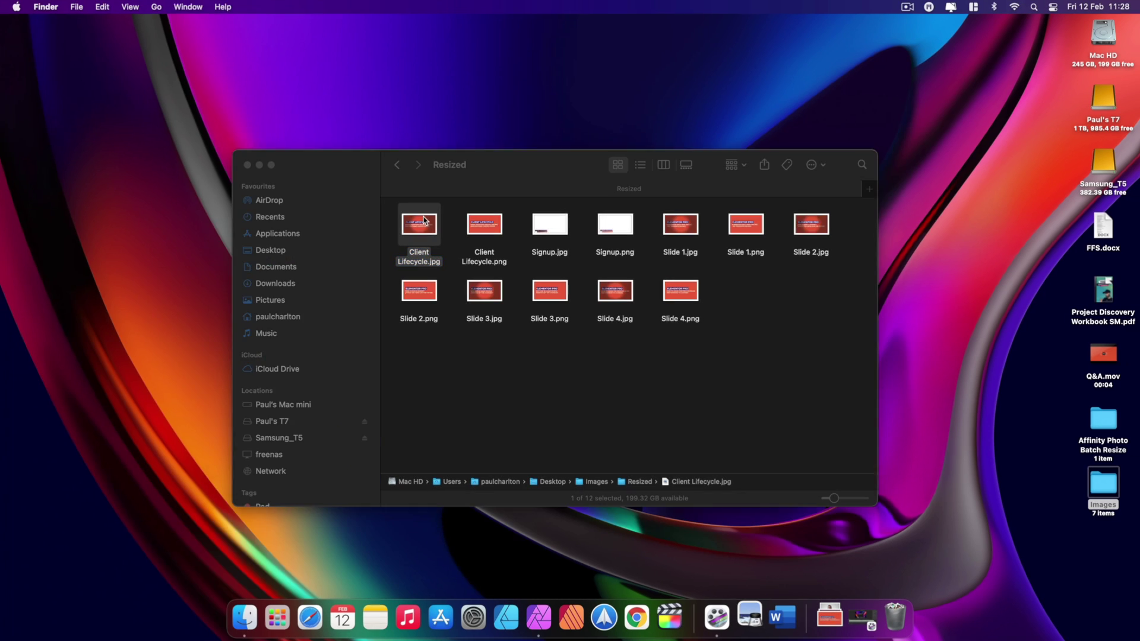
- Open Client Lifecycle.jpg from the Resized folder in Preview to check the applied effect, and close it
double_click(423, 220)
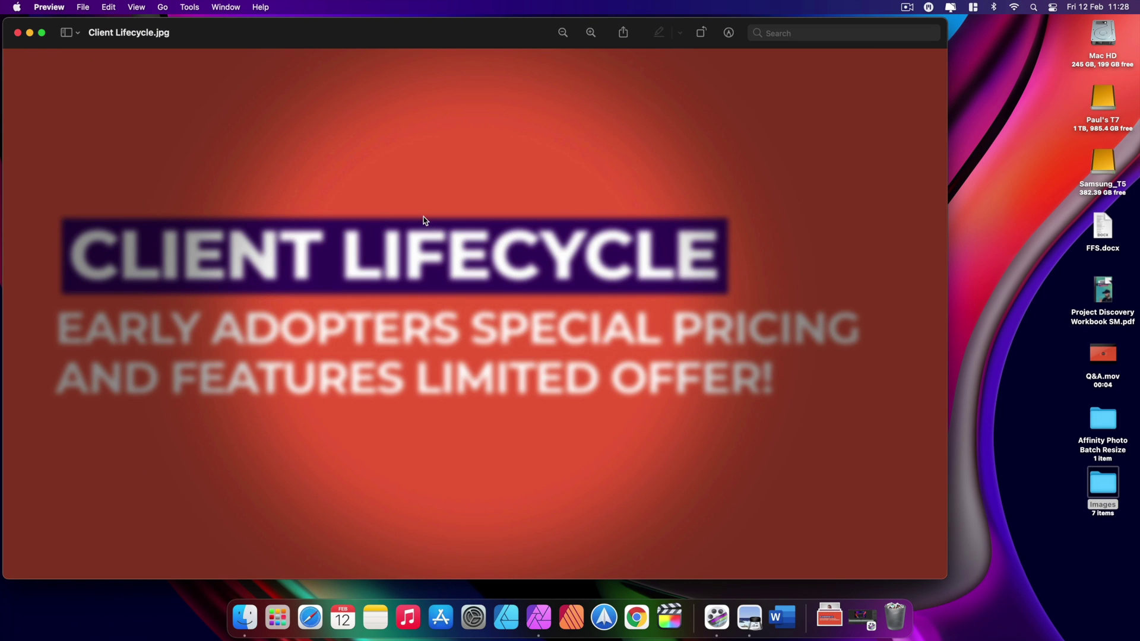
click(18, 33)
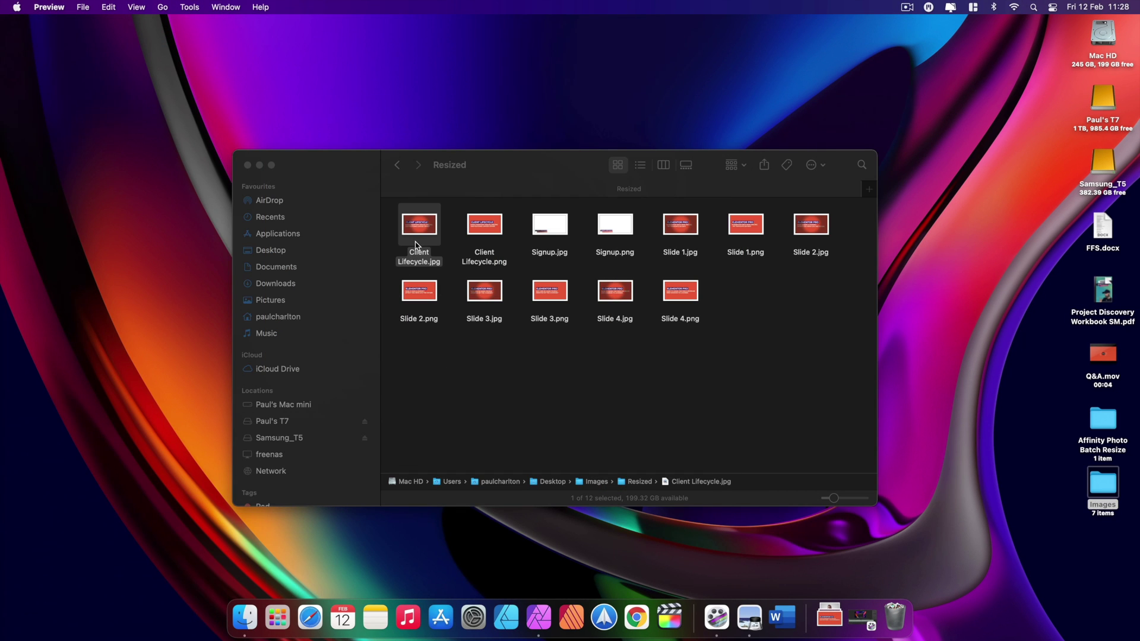